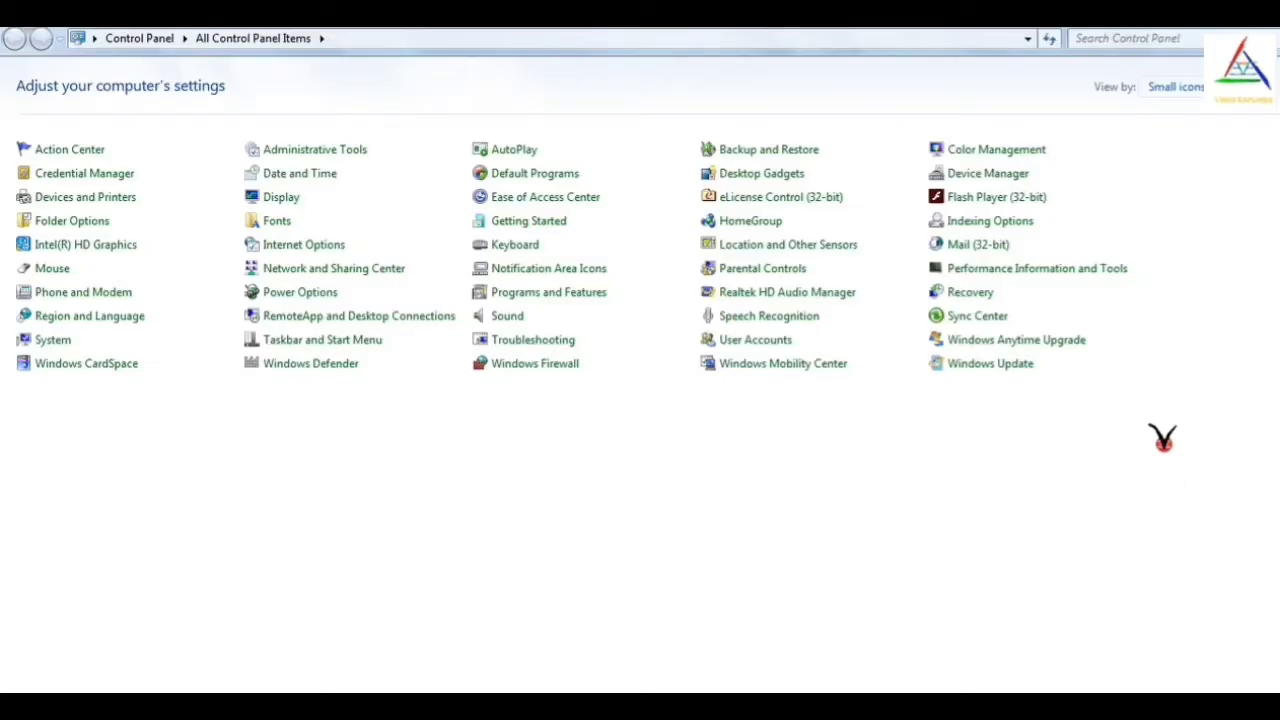
Switch the Control Panel View by setting from small icons to Large icons.
{"action": "left_click", "coordinate": [1180, 80]}
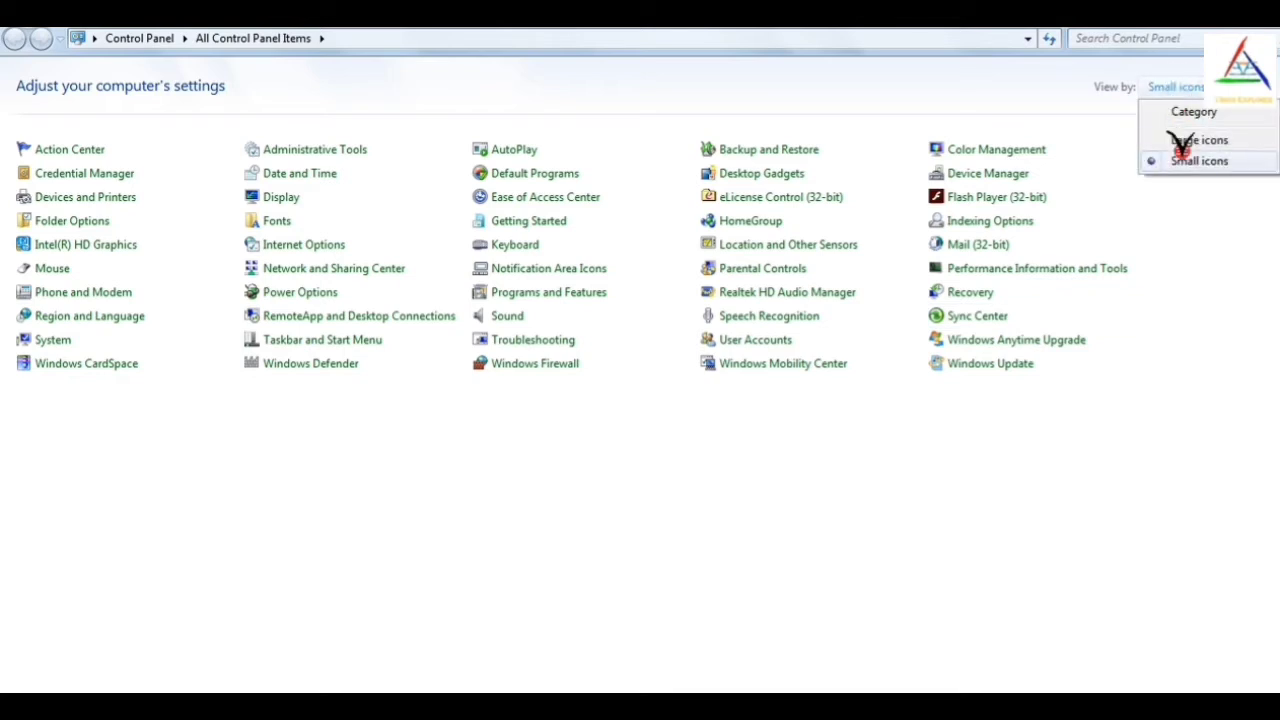
{"action": "left_click", "coordinate": [1180, 136]}
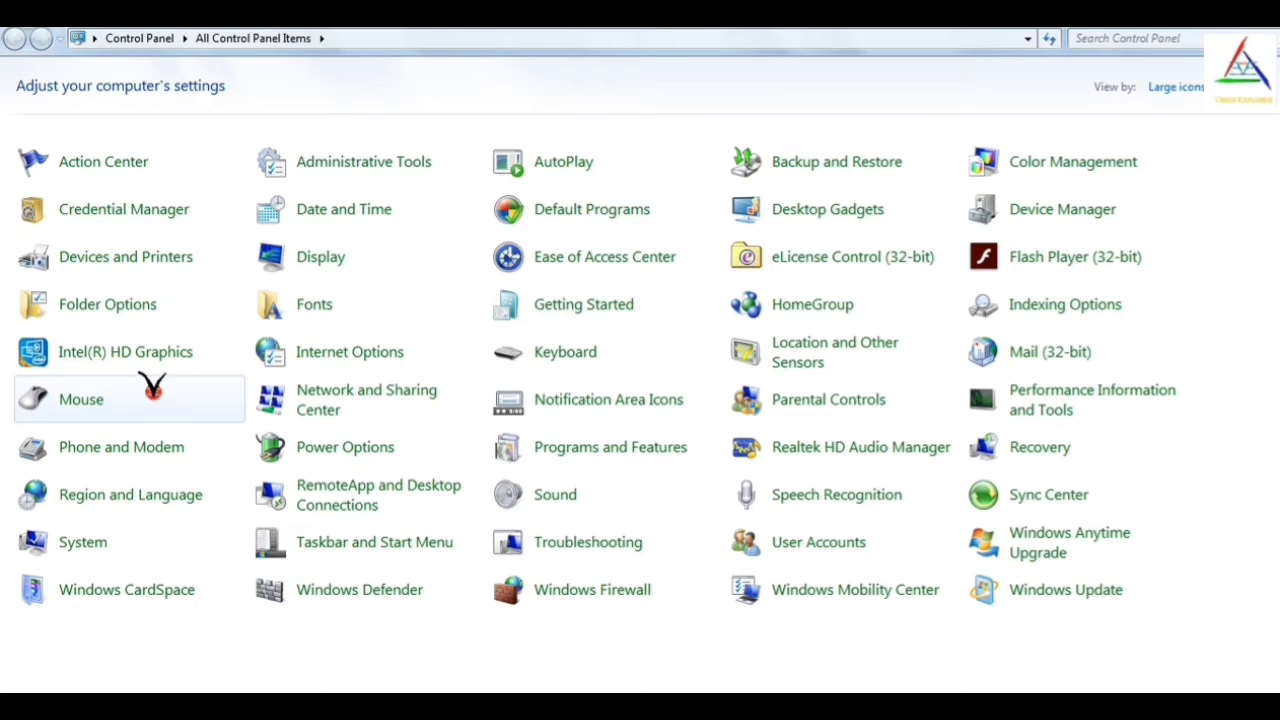
In Mouse Properties, set the Normal Select pointer to the aero_arrow cursor and apply it.
{"action": "left_click", "coordinate": [100, 401]}
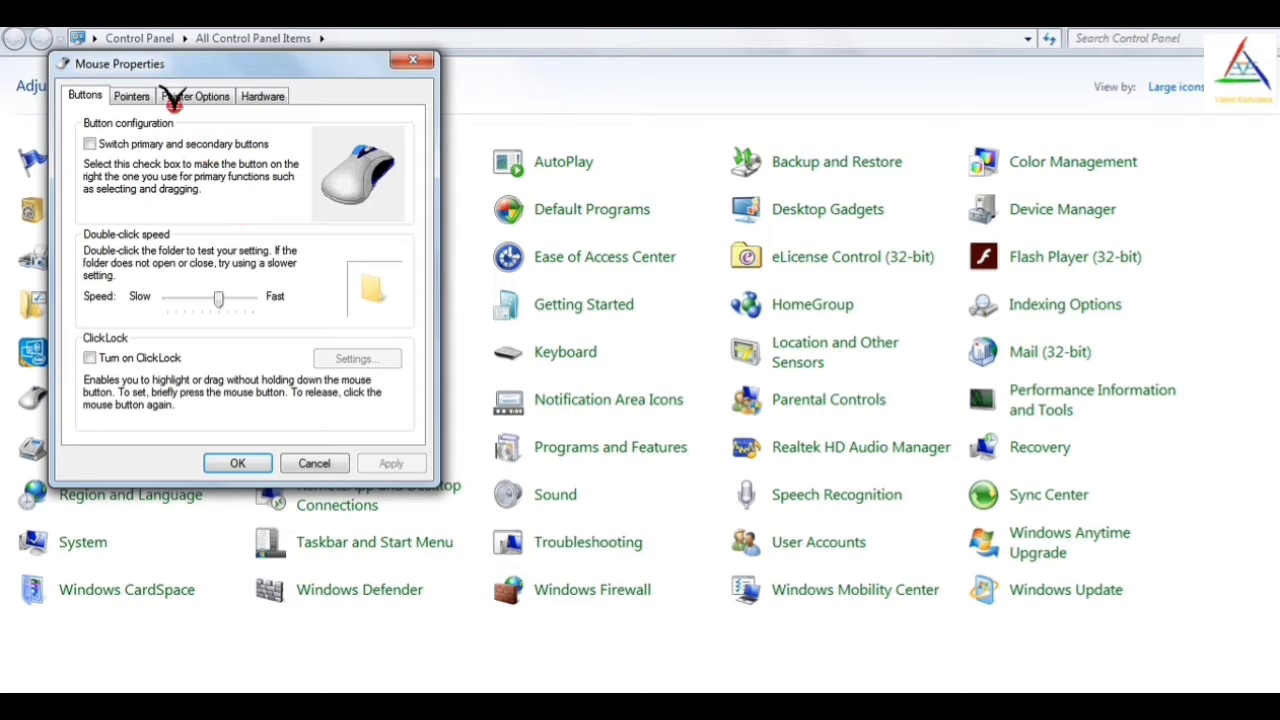
{"action": "left_click", "coordinate": [127, 88]}
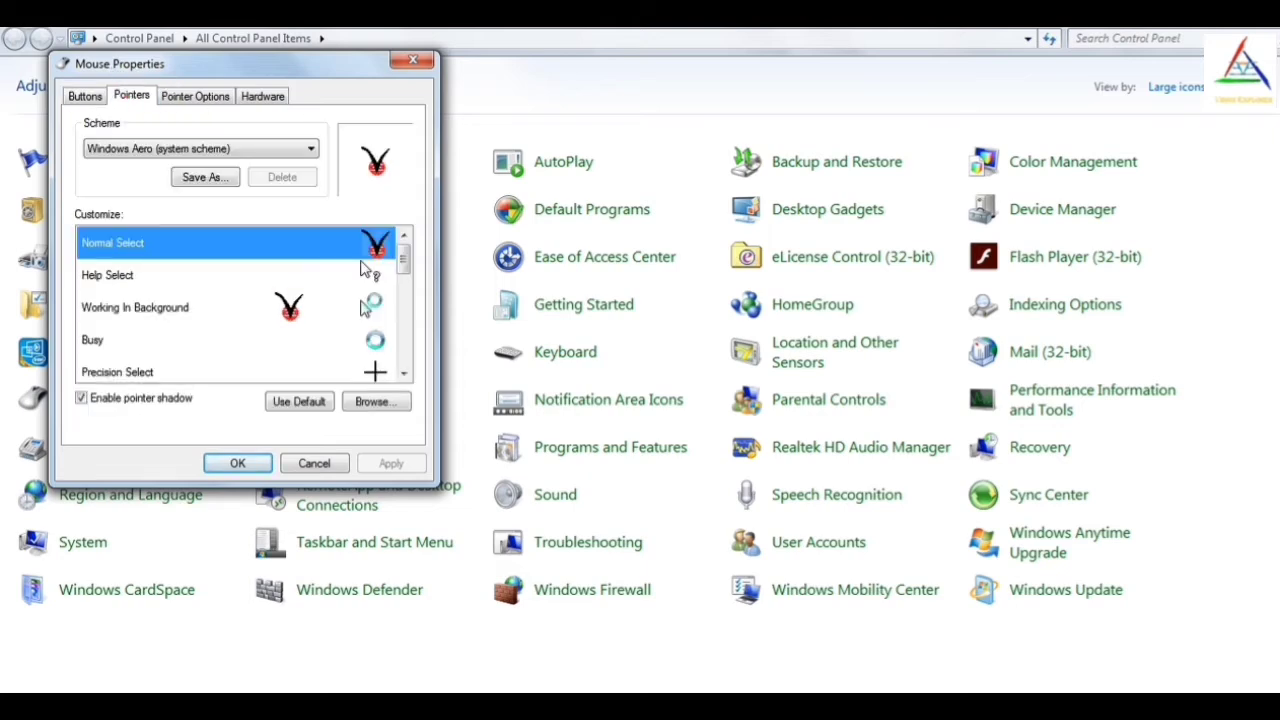
{"action": "left_click", "coordinate": [370, 400]}
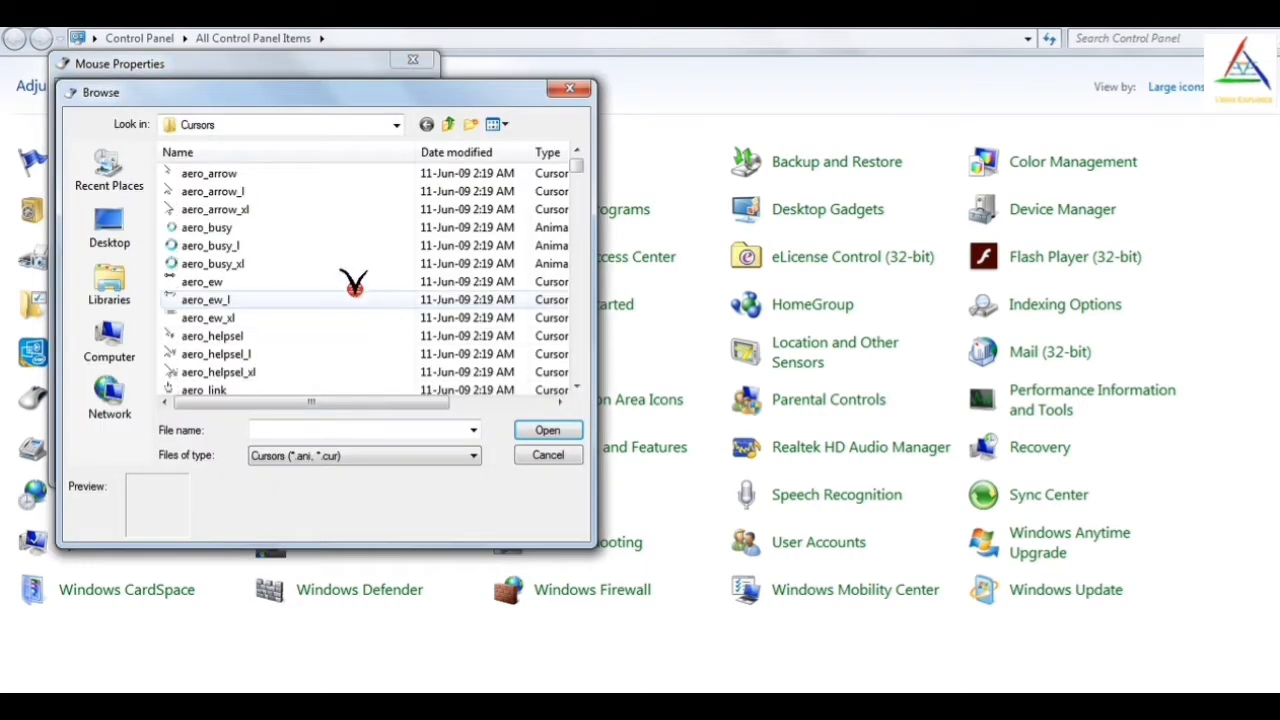
{"action": "left_click", "coordinate": [325, 173]}
{"action": "left_click", "coordinate": [538, 430]}
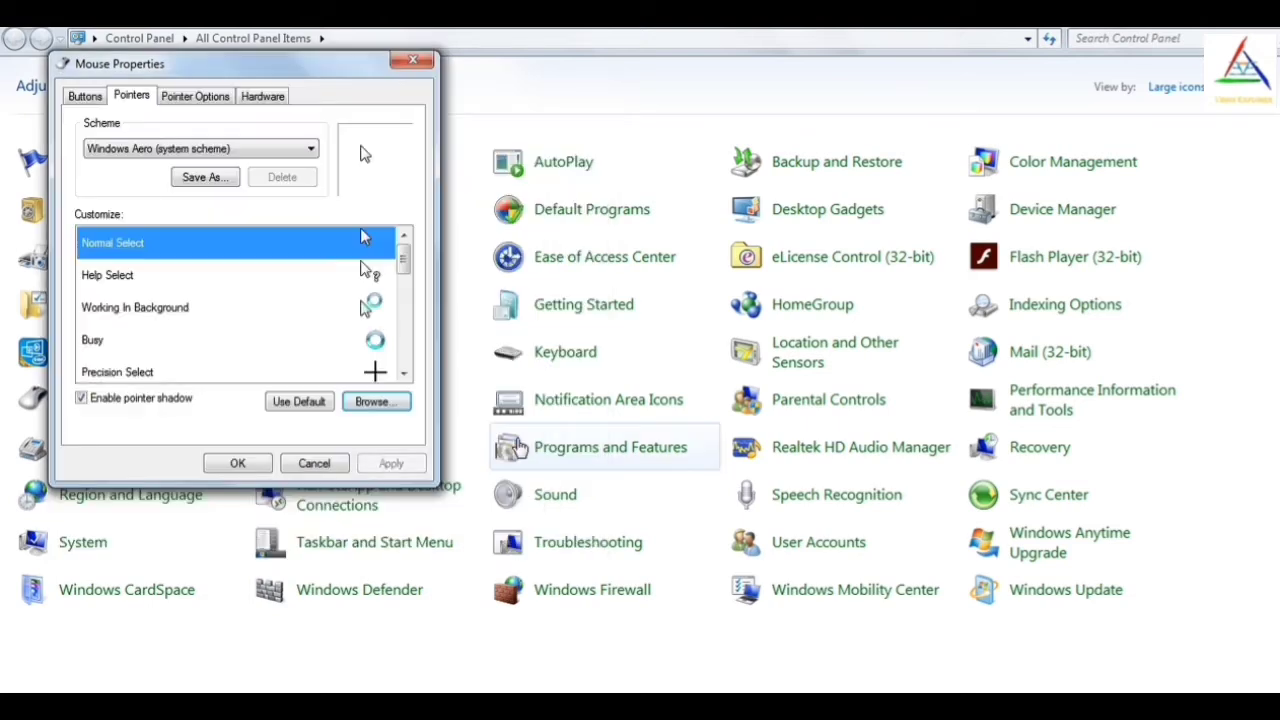
{"action": "left_click", "coordinate": [393, 461]}
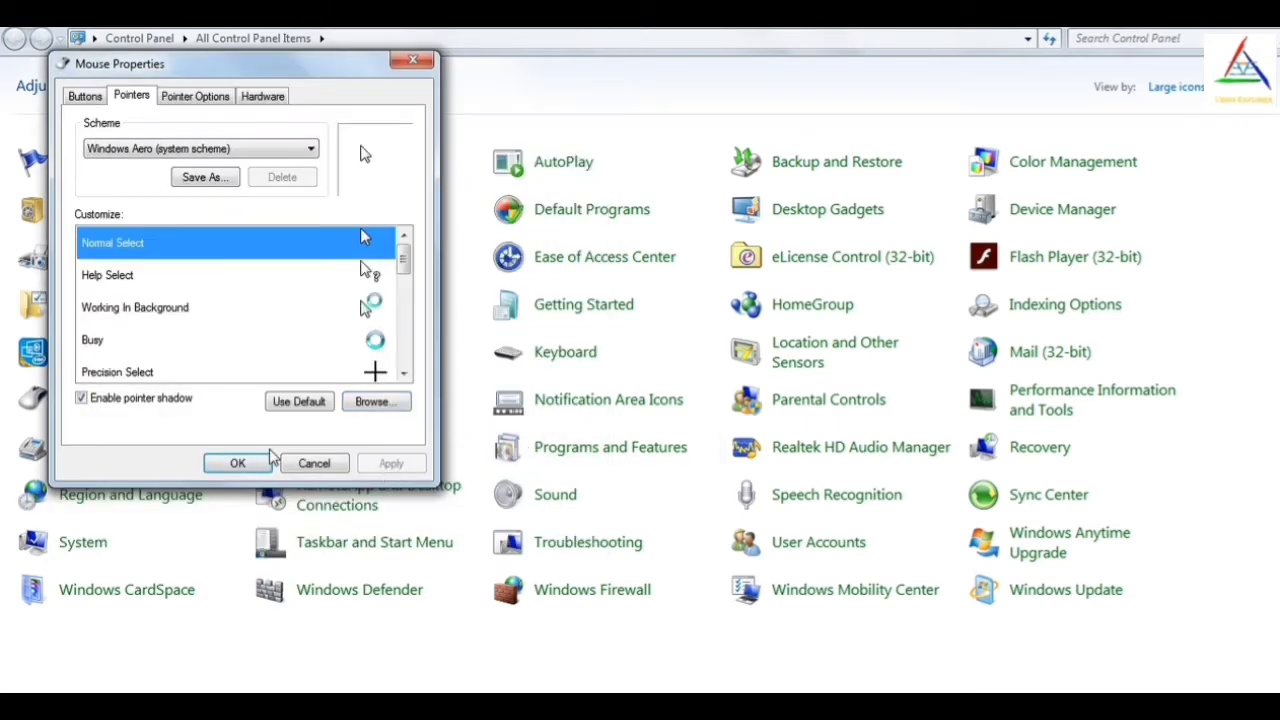
{"action": "left_click", "coordinate": [250, 463]}
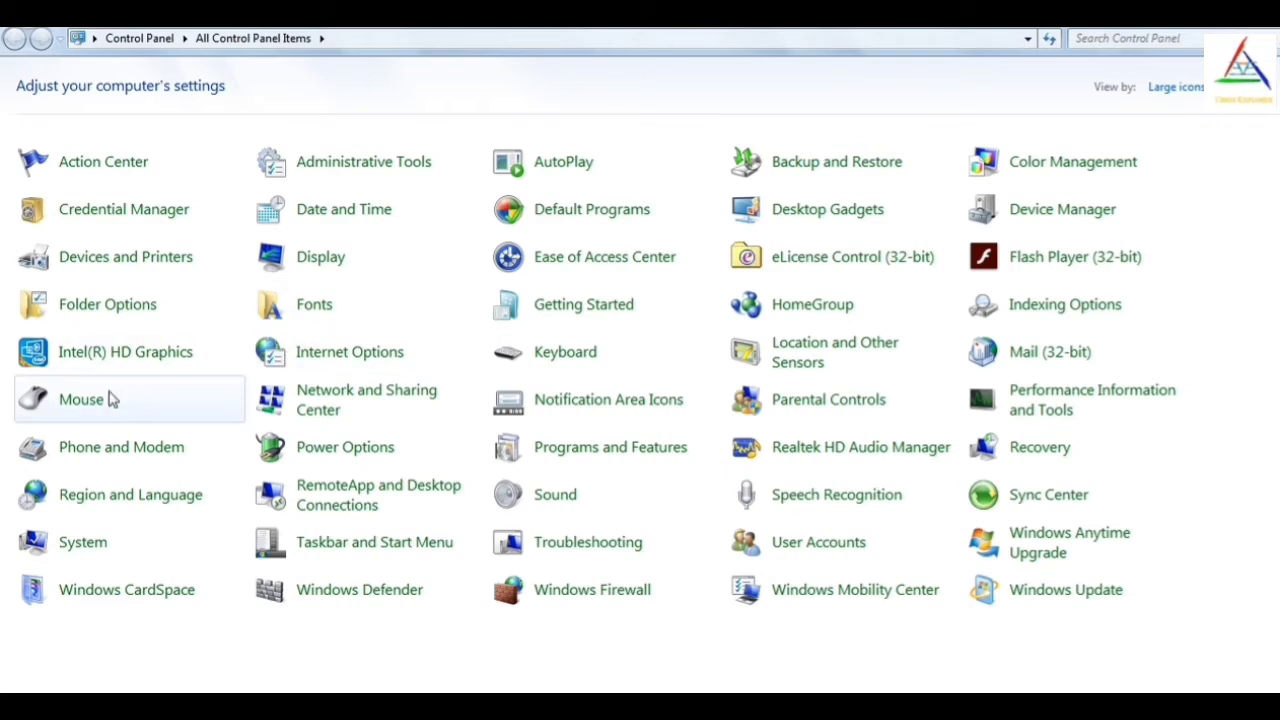
{"action": "left_click", "coordinate": [52, 405]}
{"action": "left_click_drag", "start_coordinate": [251, 143], "coordinate": [501, 152]}
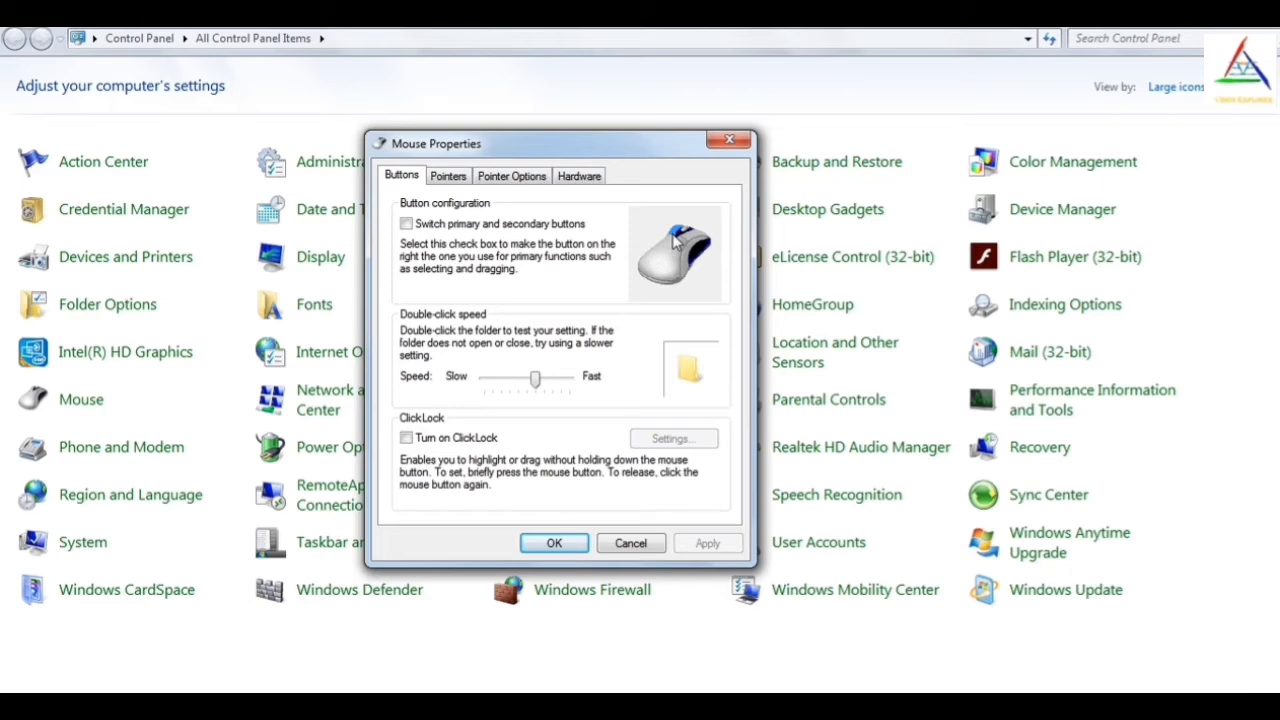
{"action": "left_click", "coordinate": [513, 228]}
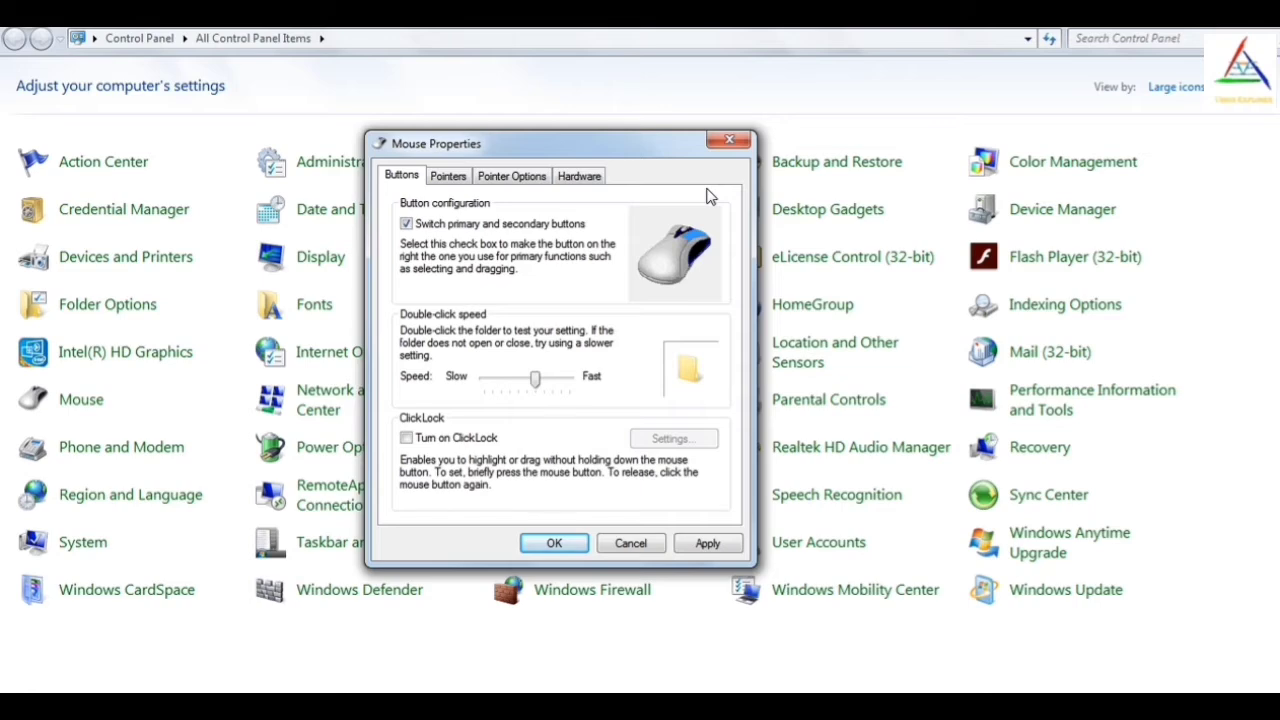
{"action": "right_click", "coordinate": [726, 145]}
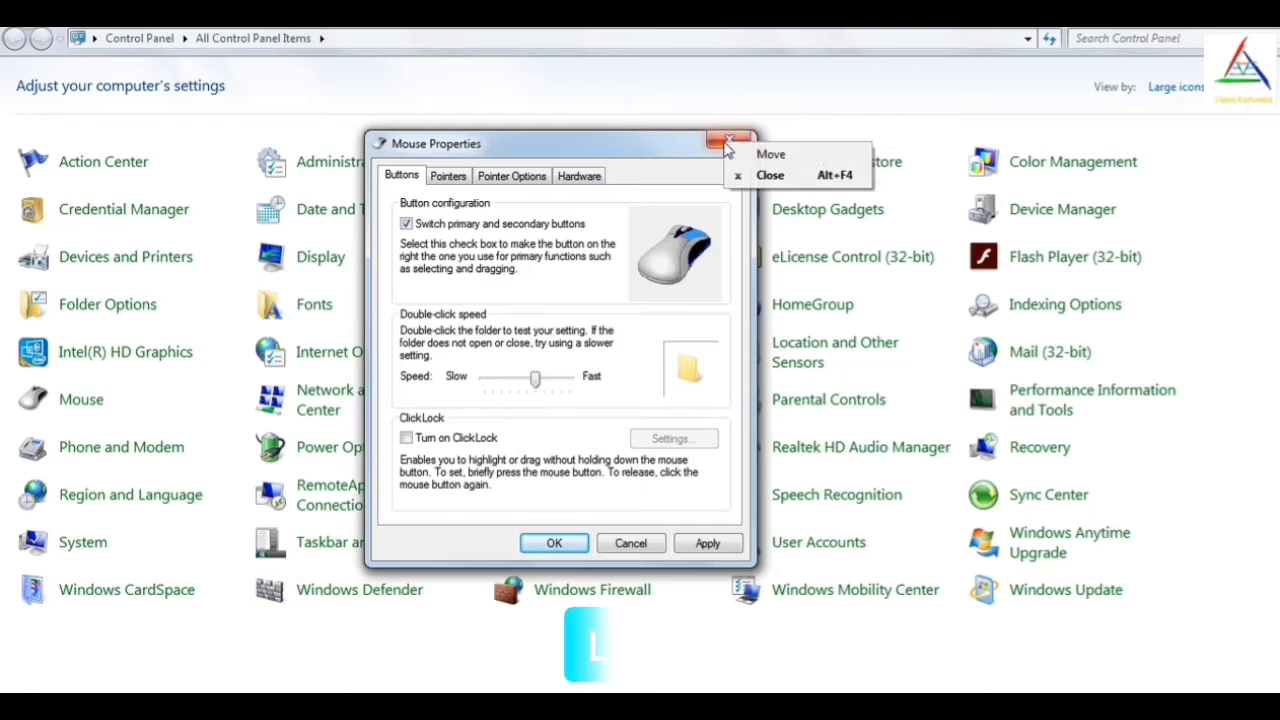
{"action": "left_click", "coordinate": [737, 176]}
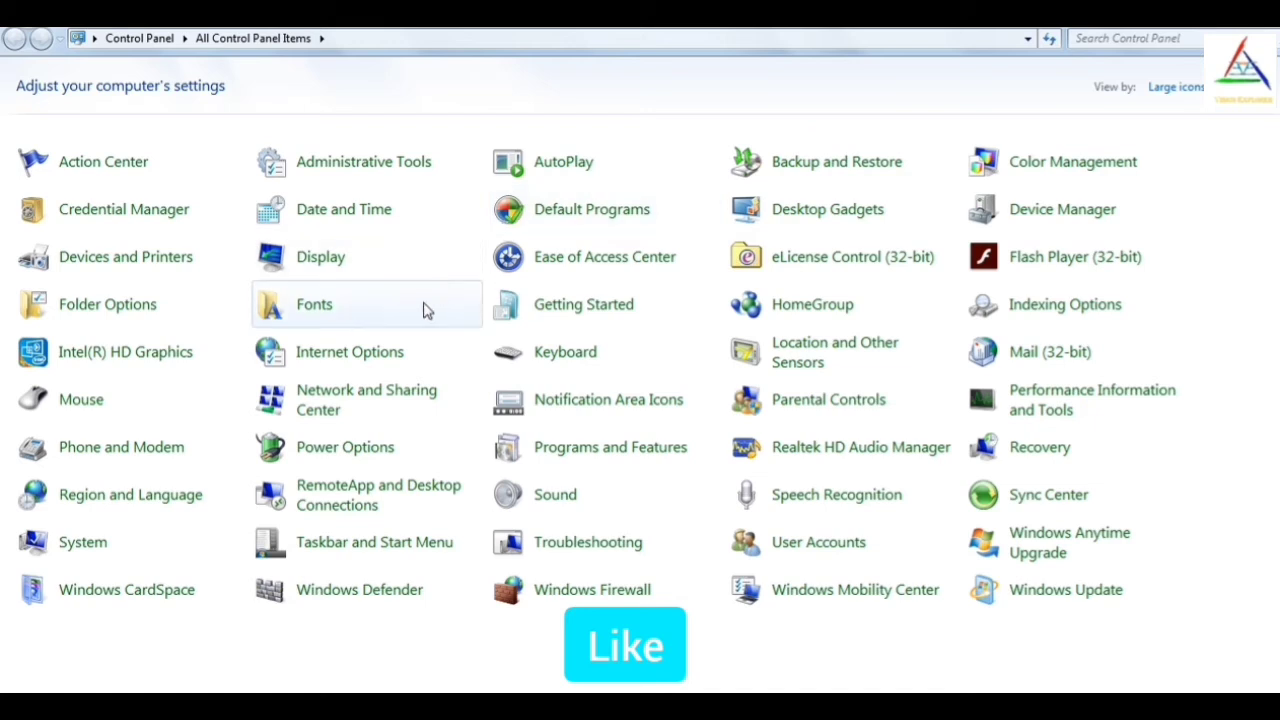
{"action": "left_click", "coordinate": [143, 401]}
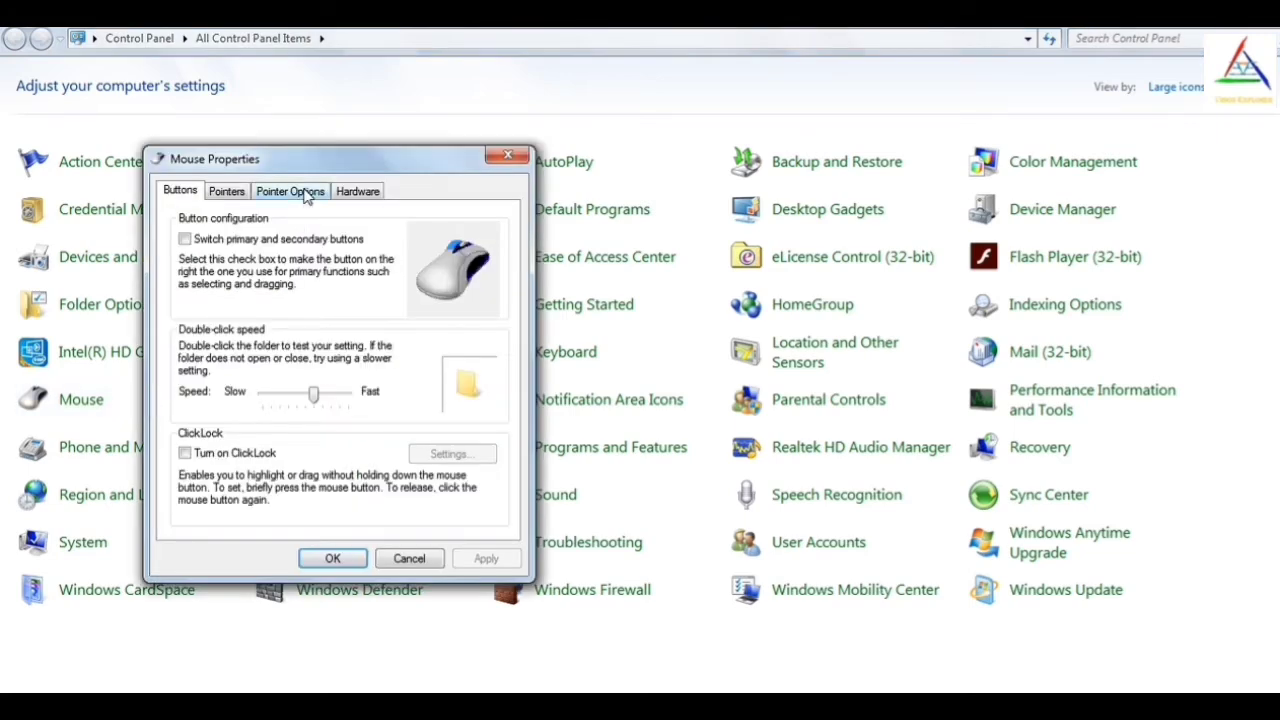
{"action": "left_click_drag", "start_coordinate": [304, 160], "coordinate": [560, 128]}
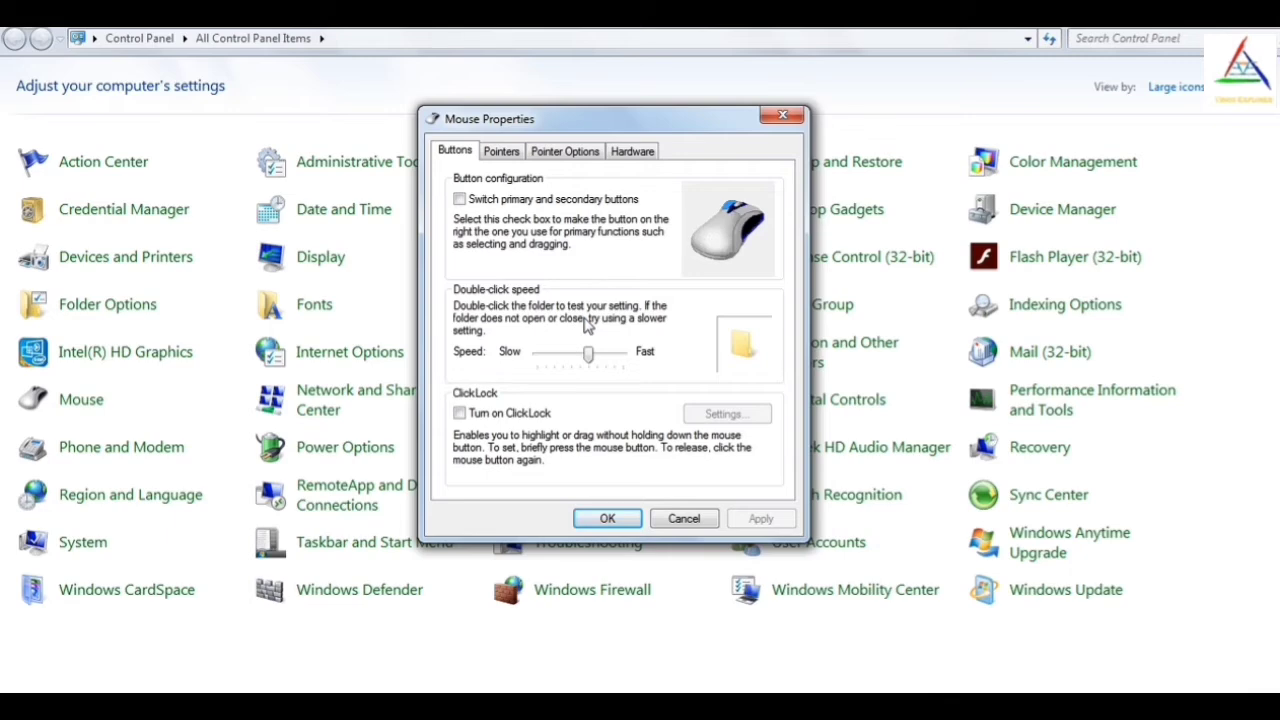
{"action": "mouse_move", "coordinate": [588, 352]}
{"action": "left_mouse_down"}
{"action": "mouse_move", "coordinate": [558, 356]}
{"action": "mouse_move", "coordinate": [605, 360]}
{"action": "mouse_move", "coordinate": [580, 362]}
{"action": "mouse_move", "coordinate": [591, 362]}
{"action": "left_mouse_up"}
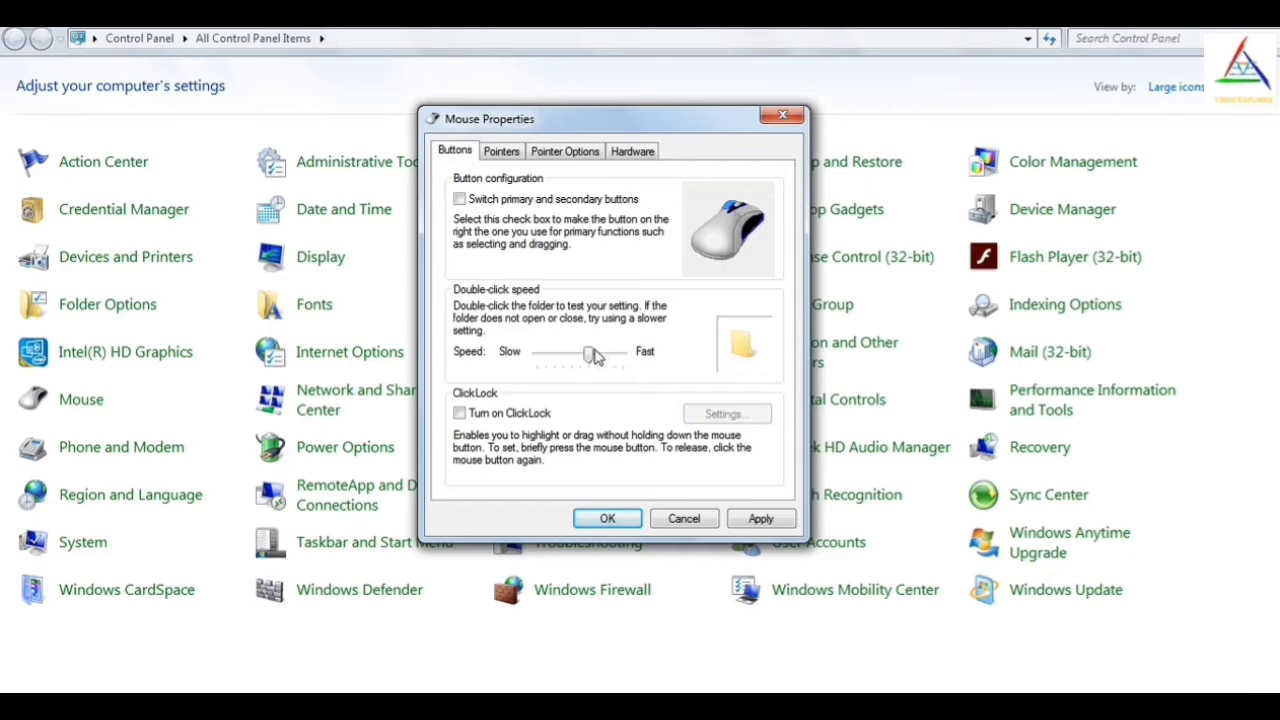
{"action": "left_click", "coordinate": [598, 358]}
{"action": "left_click_drag", "start_coordinate": [605, 358], "coordinate": [562, 360]}
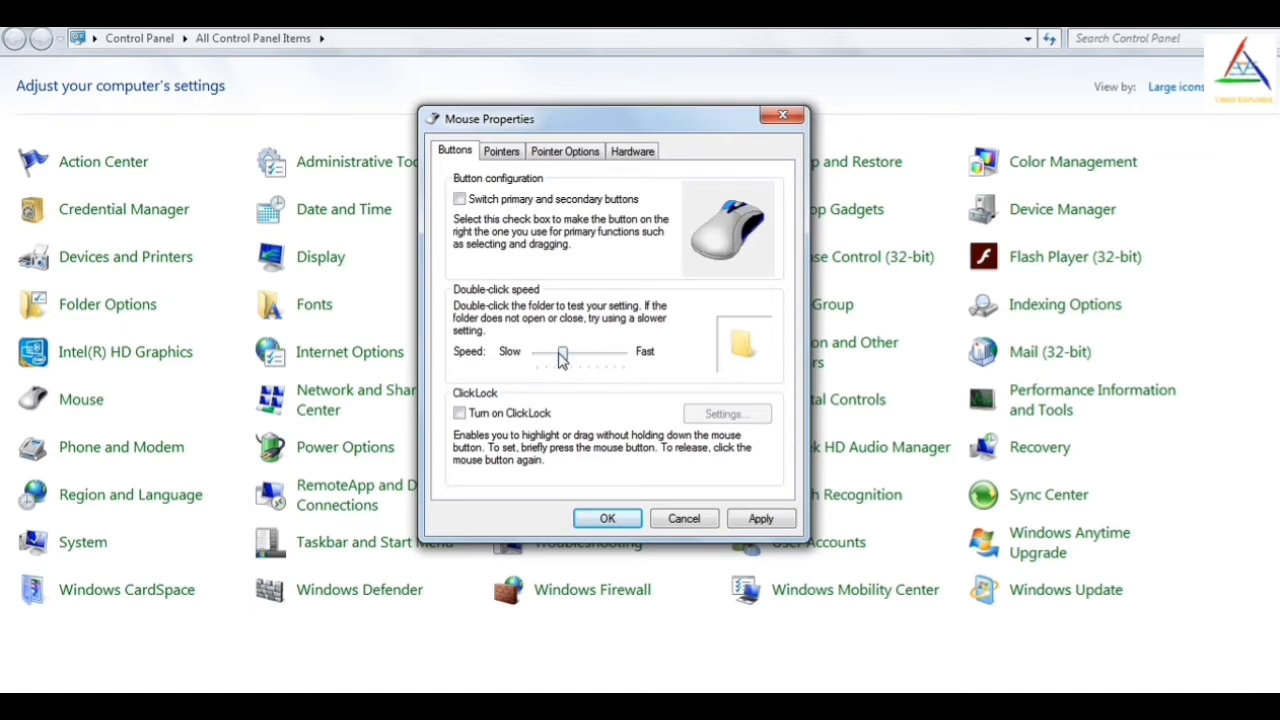
{"action": "left_click", "coordinate": [681, 520]}
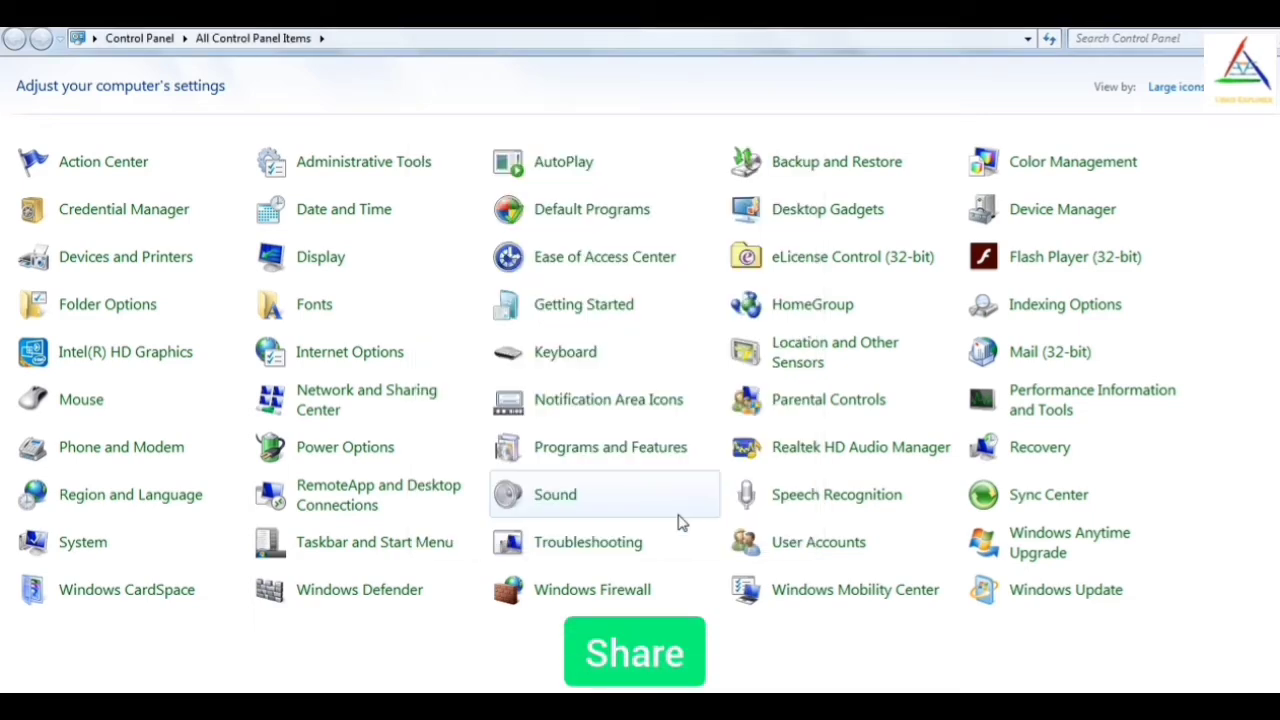
Tick Turn on ClickLock on the Buttons tab of Mouse Properties and apply it.
{"action": "left_click", "coordinate": [112, 404]}
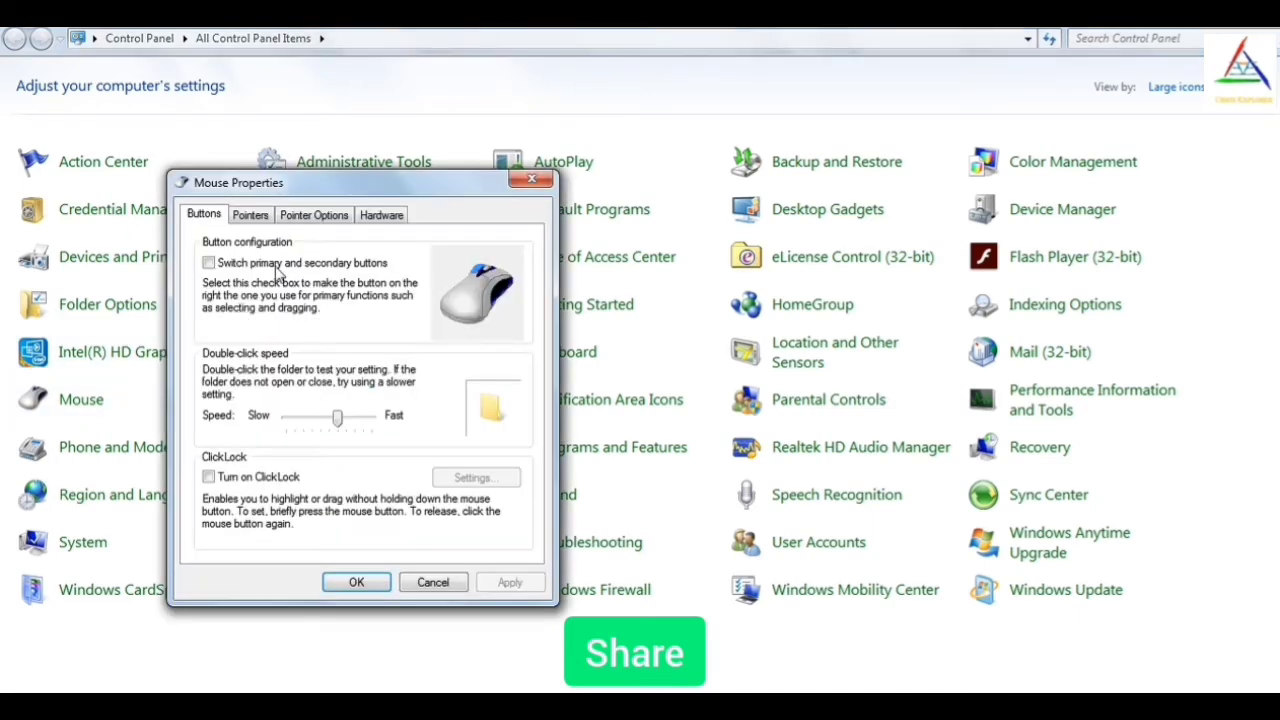
{"action": "left_click_drag", "start_coordinate": [318, 192], "coordinate": [586, 110]}
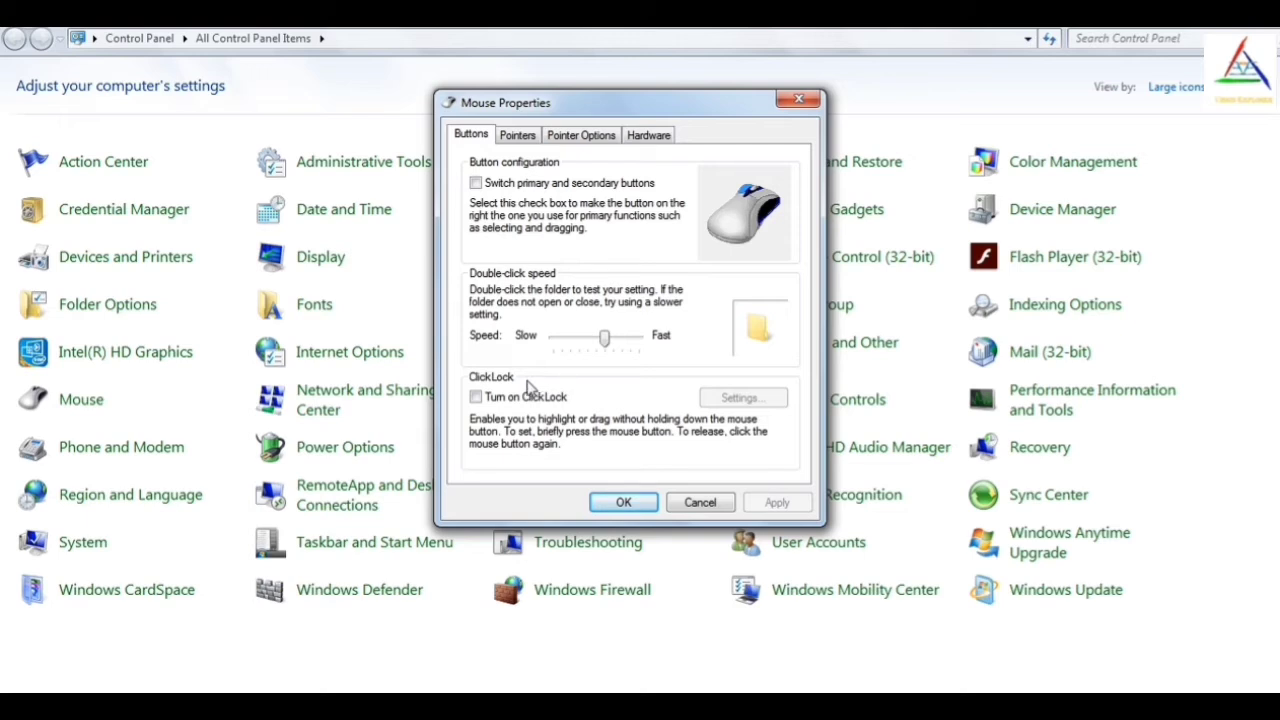
{"action": "left_click", "coordinate": [476, 397]}
{"action": "left_click", "coordinate": [777, 505]}
{"action": "left_click", "coordinate": [626, 504]}
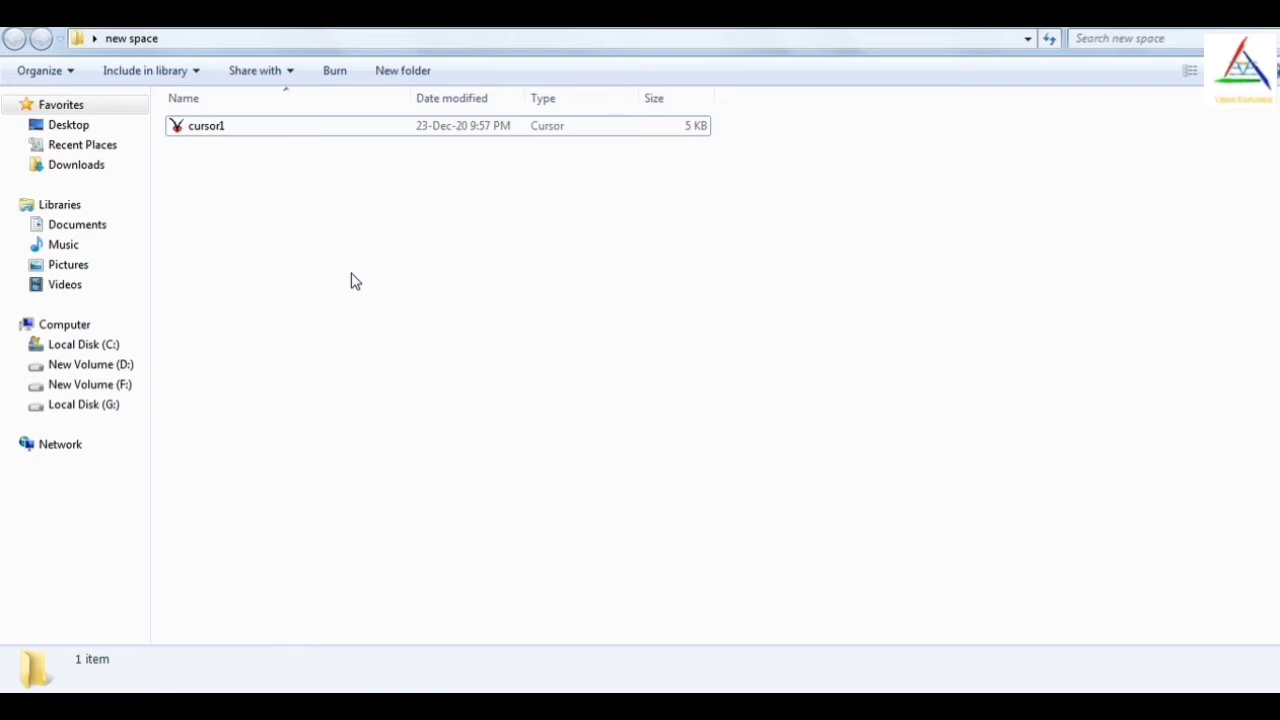
{"action": "left_click_drag", "start_coordinate": [351, 272], "coordinate": [614, 184]}
{"action": "left_click", "coordinate": [453, 134]}
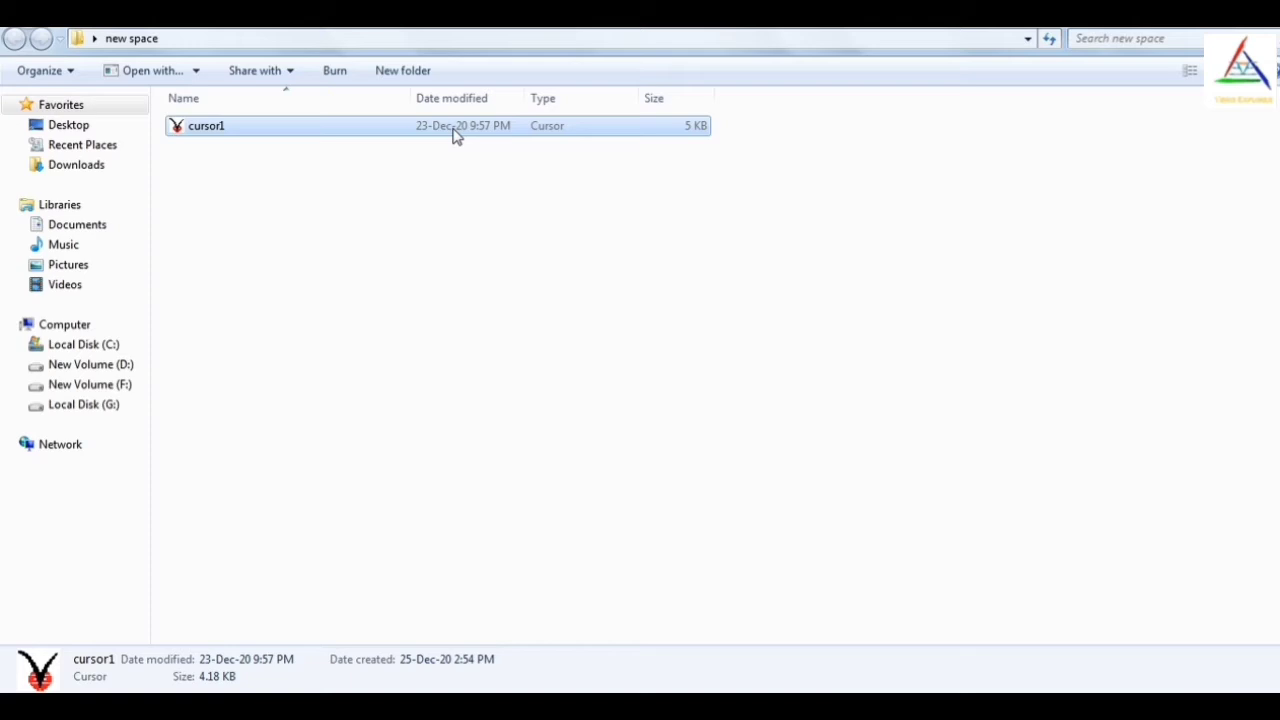
{"action": "left_click_drag", "start_coordinate": [453, 134], "coordinate": [650, 287]}
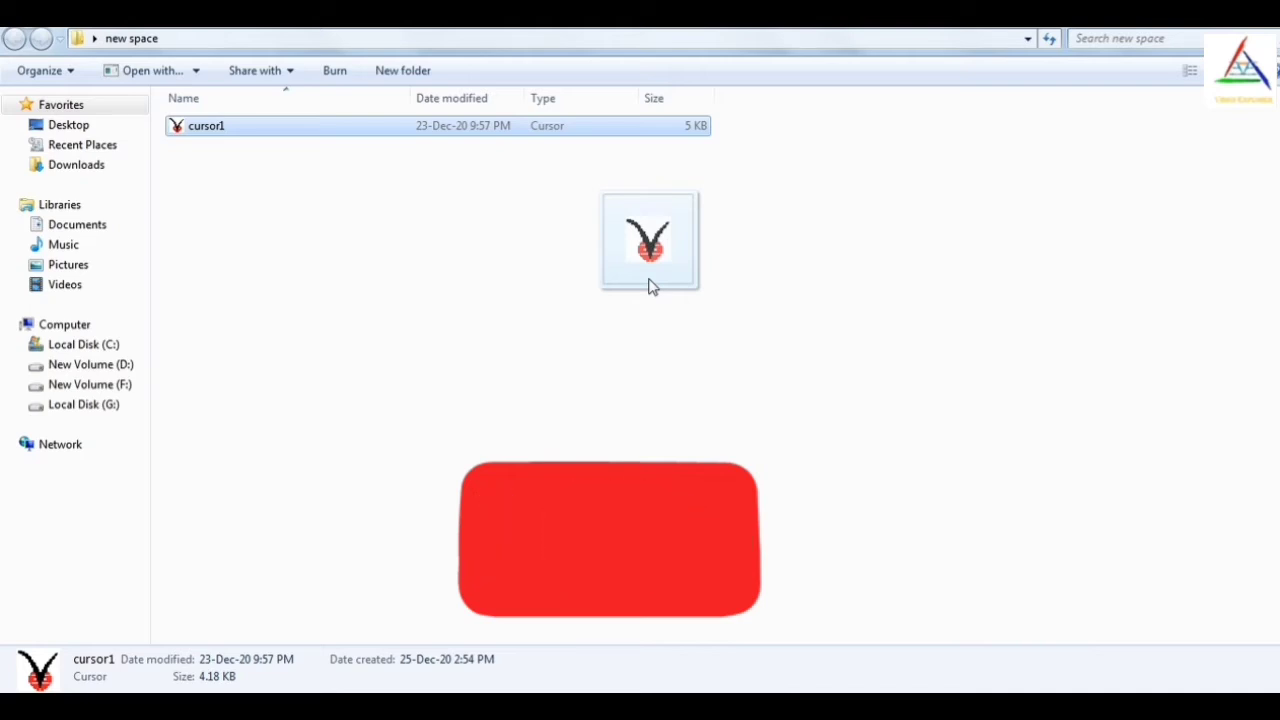
{"action": "left_click_drag", "start_coordinate": [650, 287], "coordinate": [650, 287]}
{"action": "left_click", "coordinate": [650, 287]}
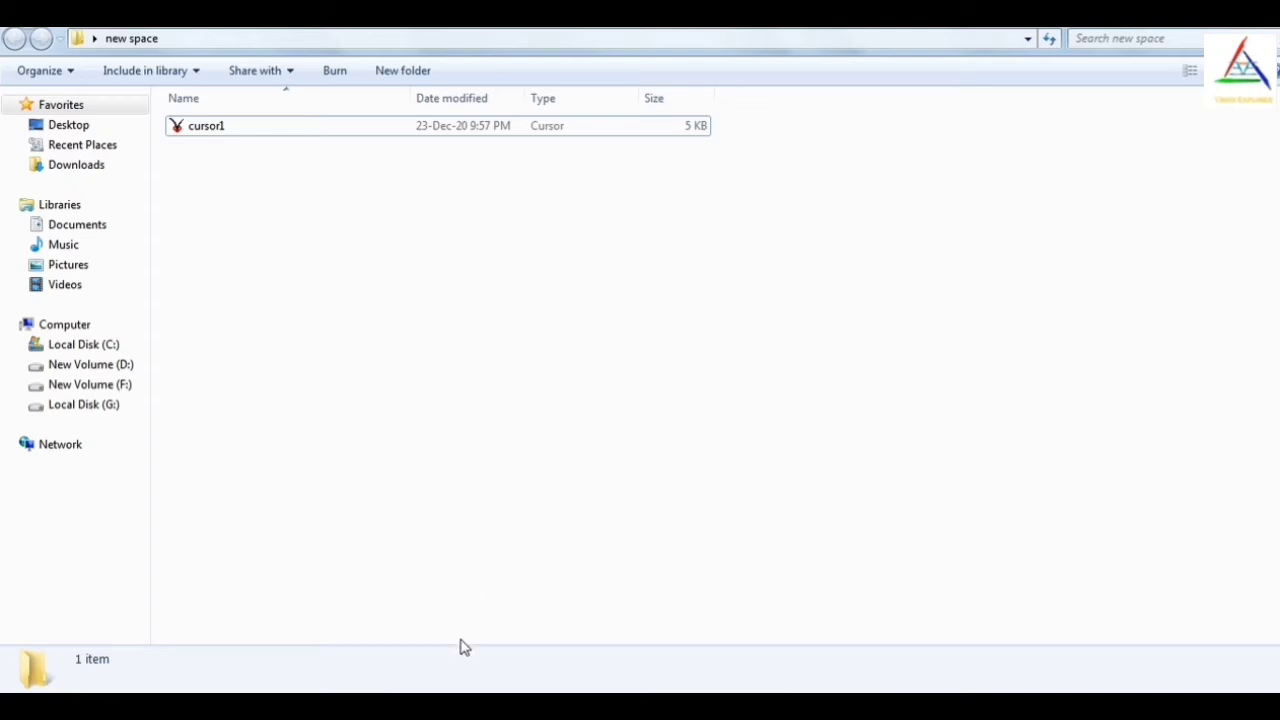
Open Mouse Properties on the Pointers tab, keeping the Windows Aero (system scheme).
{"action": "left_click", "coordinate": [360, 650]}
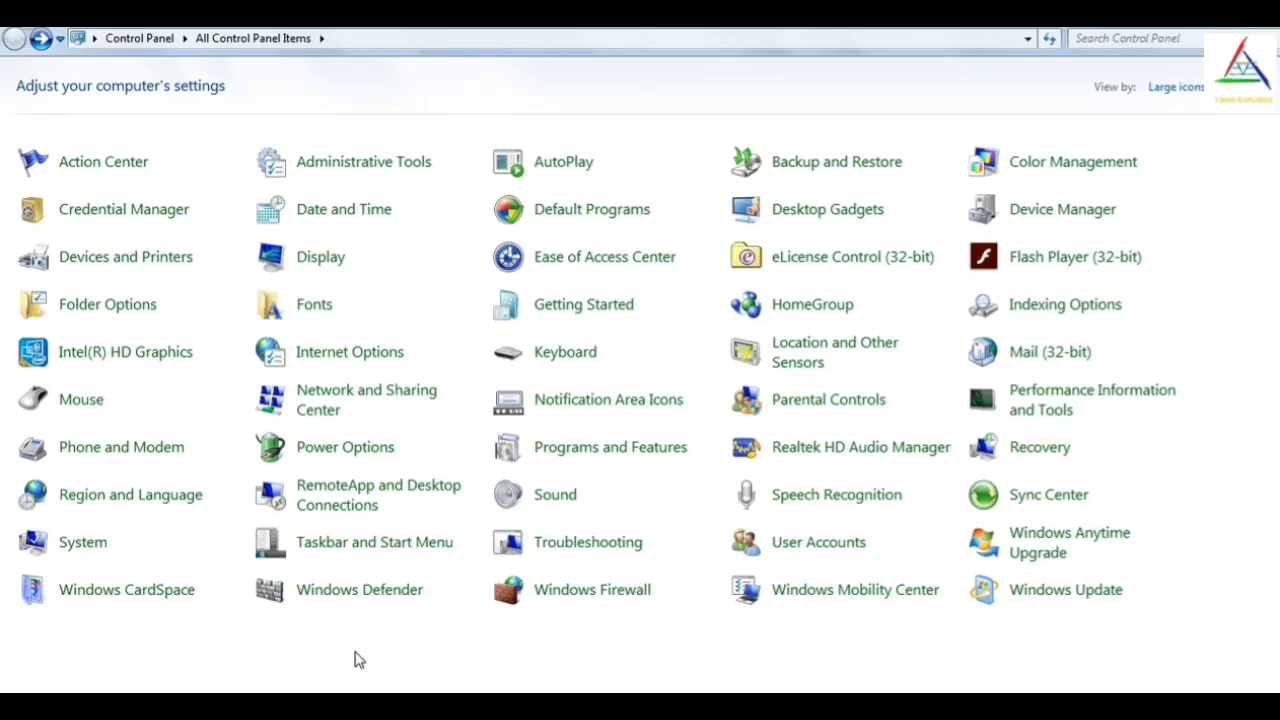
{"action": "left_click", "coordinate": [133, 398]}
{"action": "left_click_drag", "start_coordinate": [329, 88], "coordinate": [646, 189]}
{"action": "left_click", "coordinate": [489, 223]}
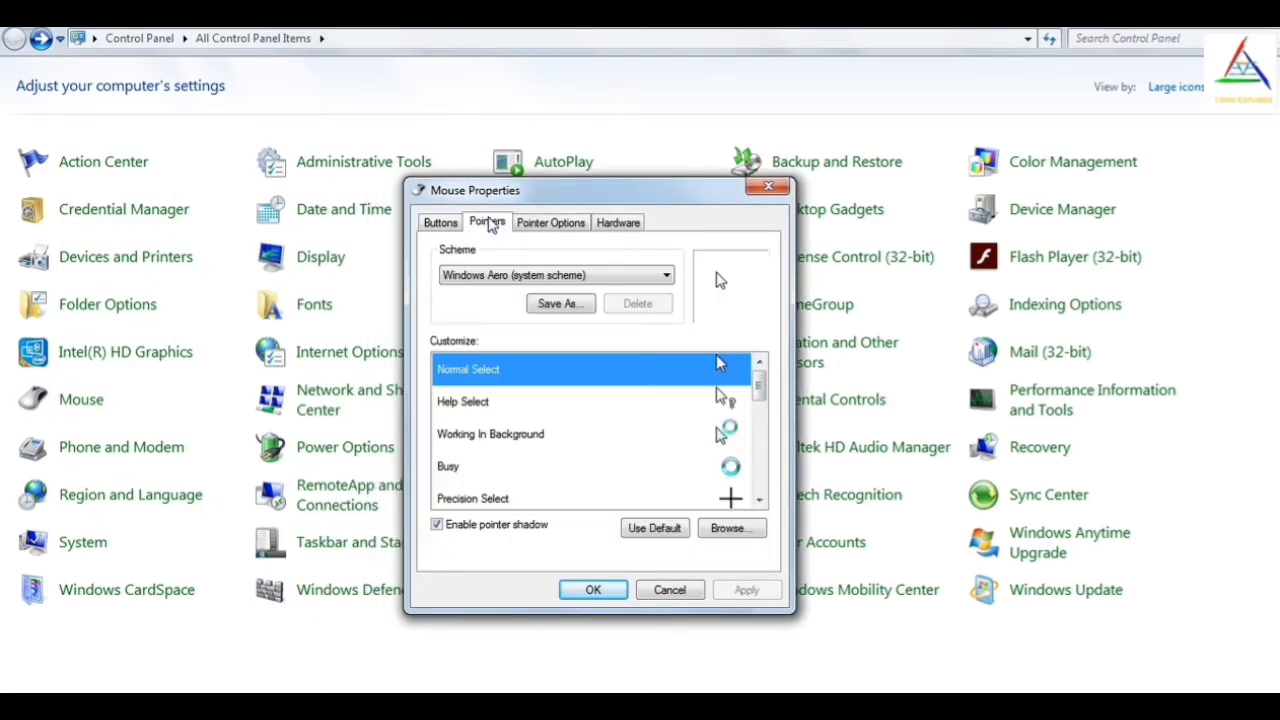
{"action": "left_click", "coordinate": [520, 275]}
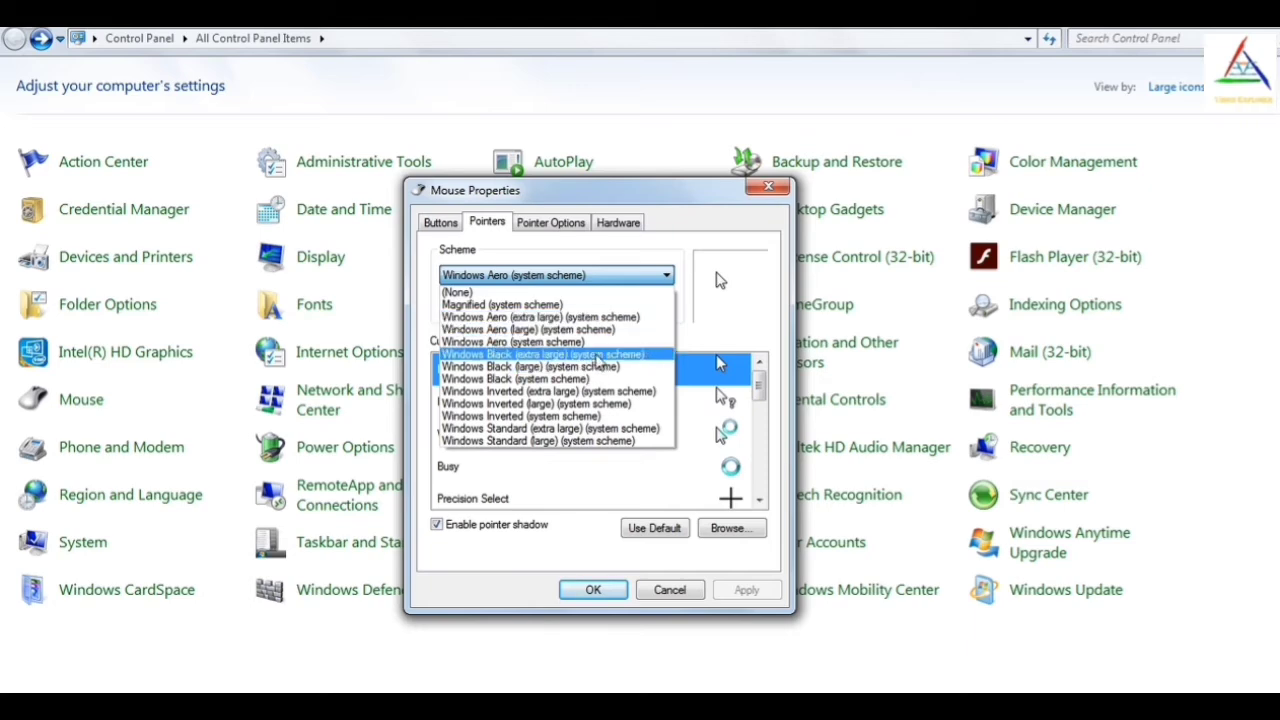
{"action": "left_click", "coordinate": [592, 343]}
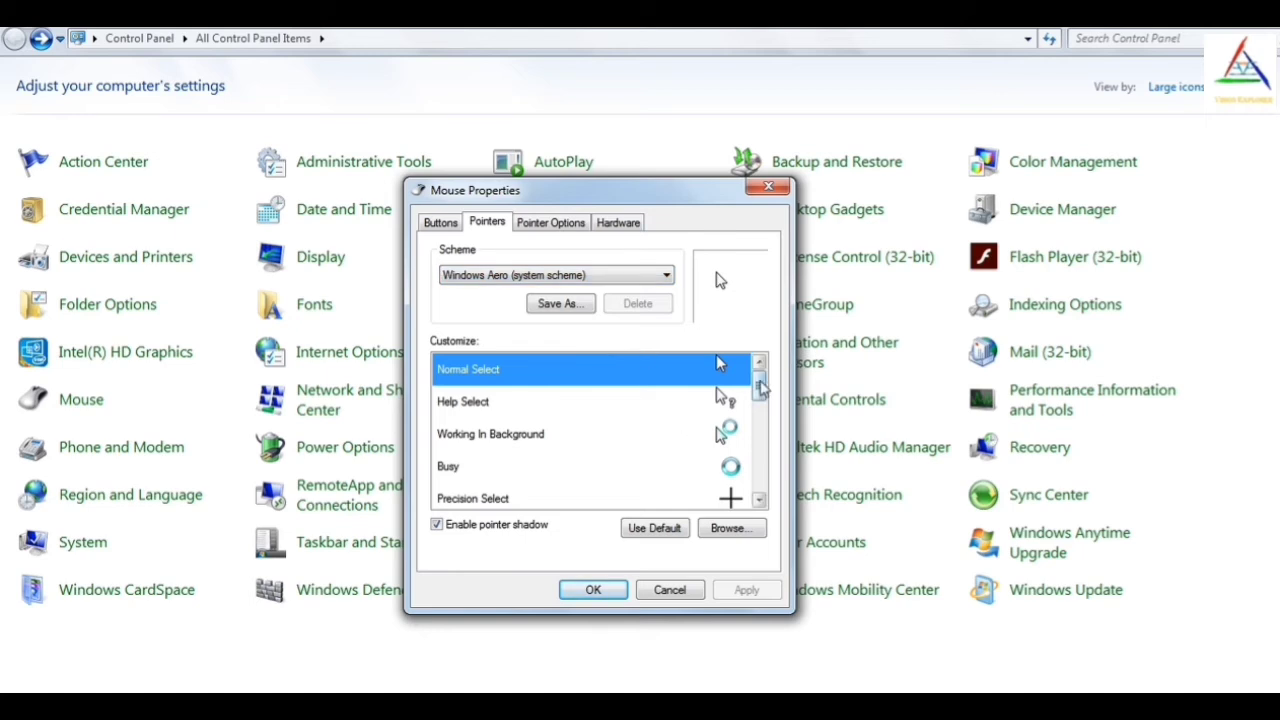
Browse the cursor files, then cancel the browser without choosing one.
{"action": "left_click_drag", "start_coordinate": [760, 389], "coordinate": [760, 480]}
{"action": "left_click", "coordinate": [737, 533]}
{"action": "left_click_drag", "start_coordinate": [932, 290], "coordinate": [928, 363]}
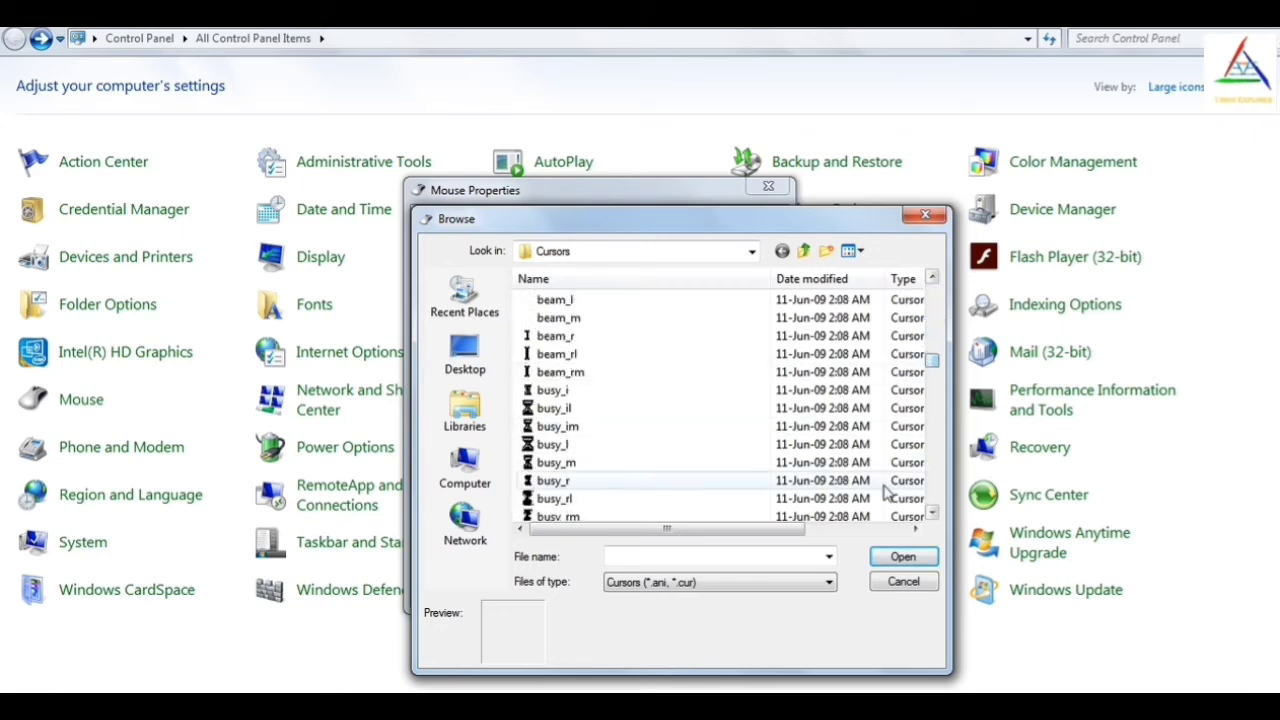
{"action": "left_click", "coordinate": [931, 513]}
{"action": "left_click", "coordinate": [931, 513]}
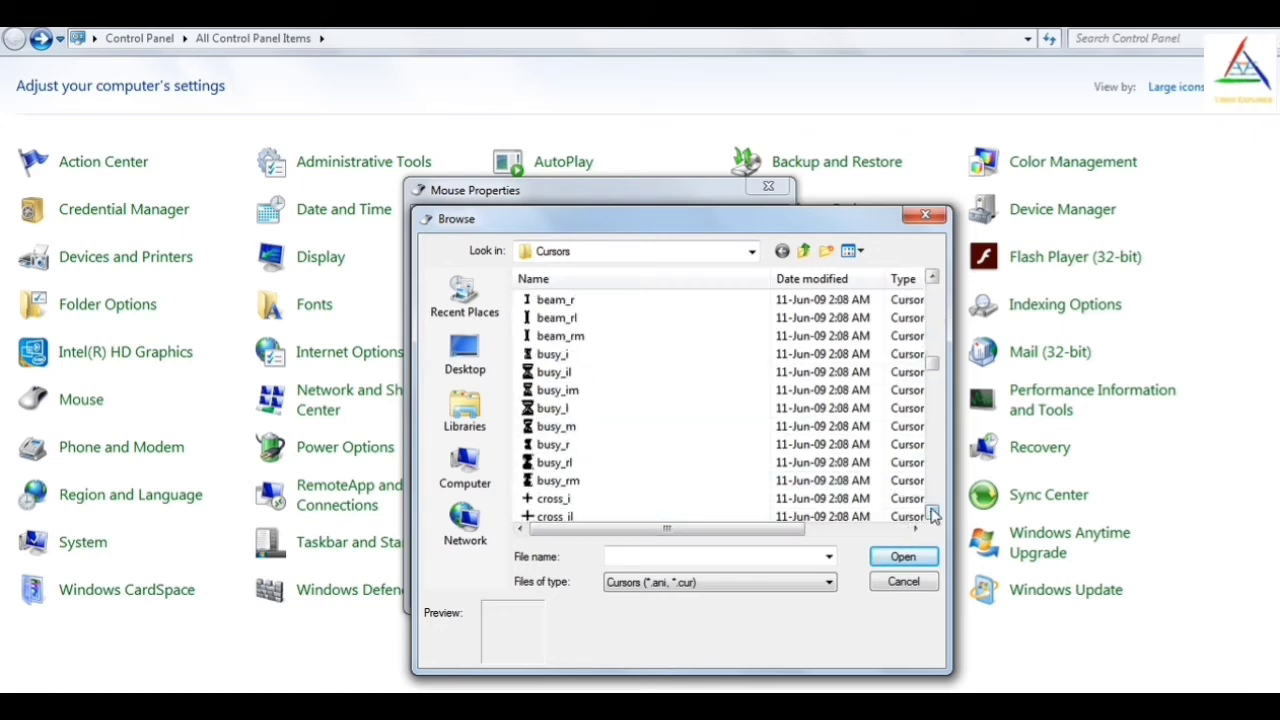
{"action": "left_click", "coordinate": [920, 586]}
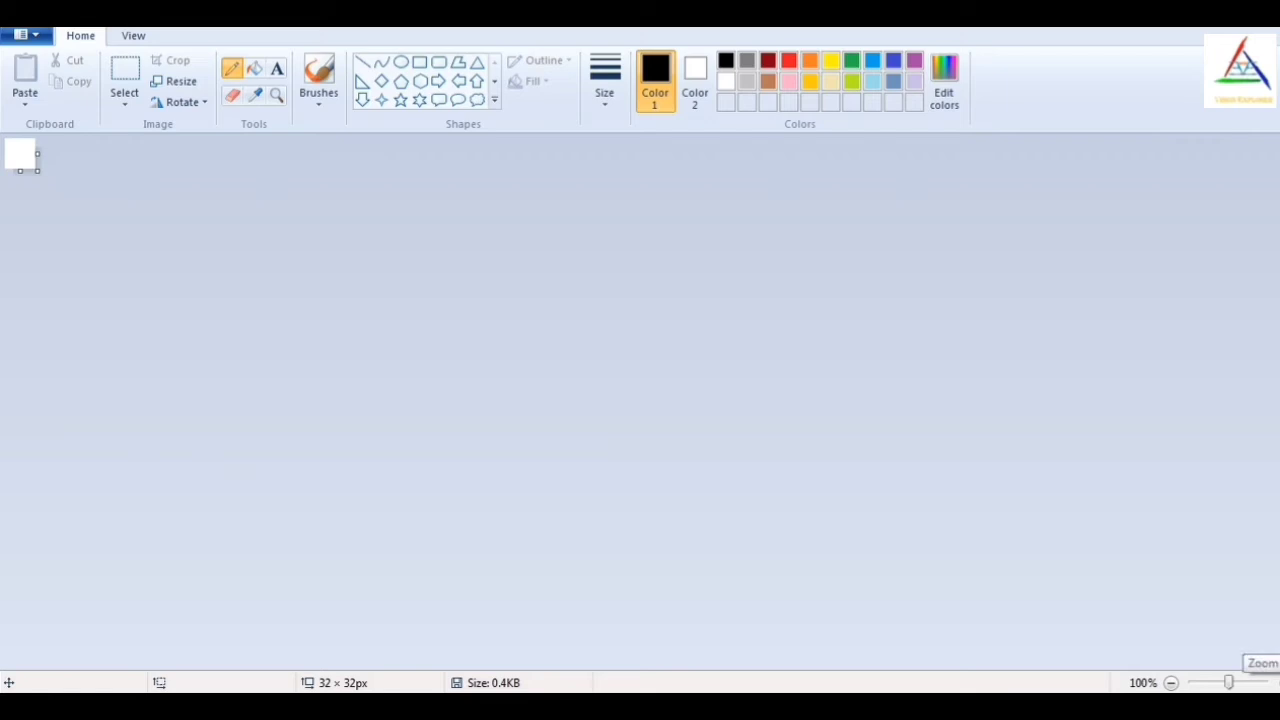
Zoom in and restore the black V, red circle and white lines, then bring up Save as choices.
{"action": "key", "text": "ctrl+Page_Up"}
{"action": "key", "text": "ctrl+Page_Up"}
{"action": "key", "text": "ctrl+Page_Up"}
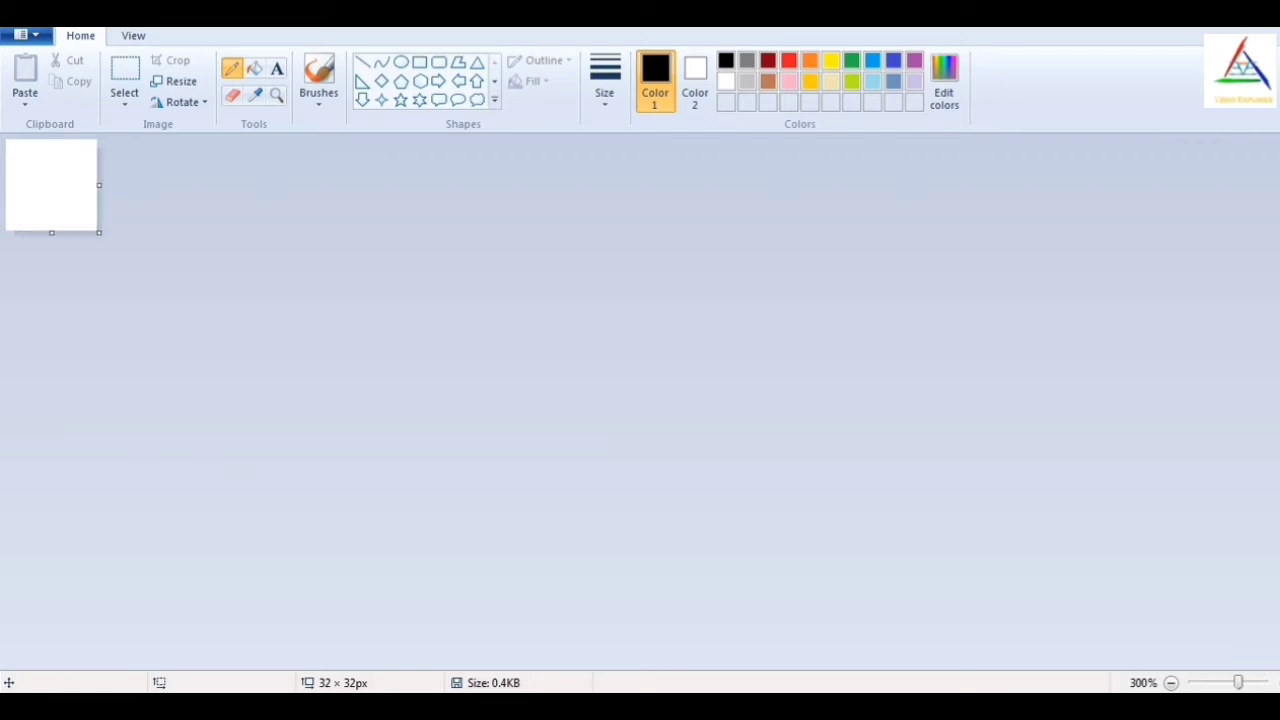
{"action": "key", "text": "ctrl+Page_Up"}
{"action": "key", "text": "ctrl+Page_Up"}
{"action": "key", "text": "ctrl+Page_Up"}
{"action": "key", "text": "ctrl+Page_Up"}
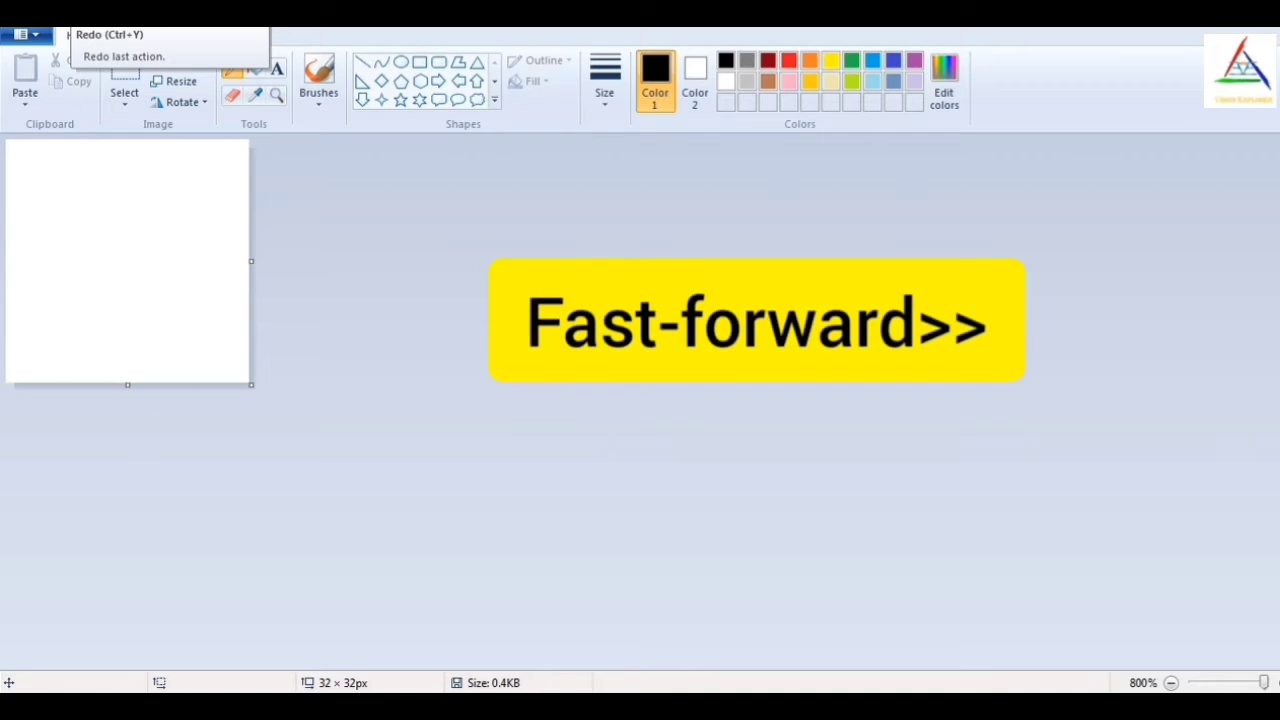
{"action": "key", "text": "ctrl+y"}
{"action": "key", "text": "ctrl+y"}
{"action": "key", "text": "ctrl+y"}
{"action": "key", "text": "ctrl+y"}
{"action": "key", "text": "ctrl+y"}
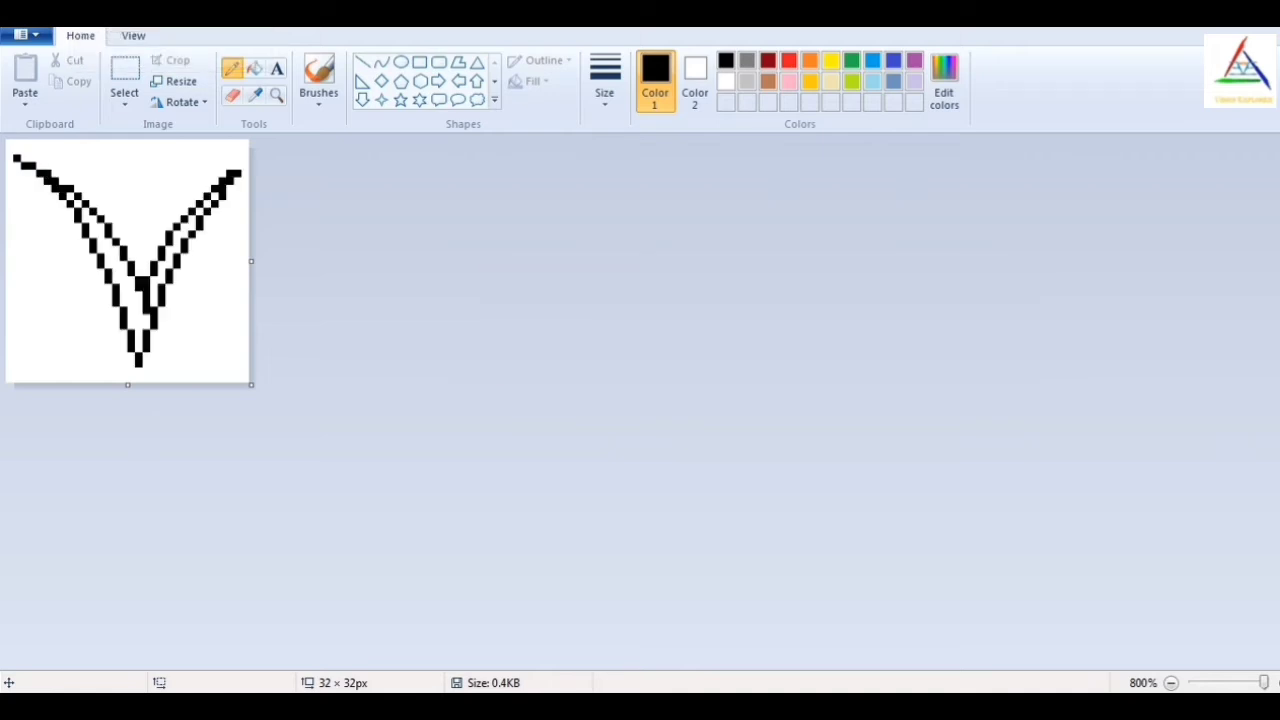
{"action": "key", "text": "ctrl+y"}
{"action": "key", "text": "ctrl+y"}
{"action": "key", "text": "ctrl+y"}
{"action": "key", "text": "ctrl+y"}
{"action": "key", "text": "ctrl+y"}
{"action": "key", "text": "ctrl+y"}
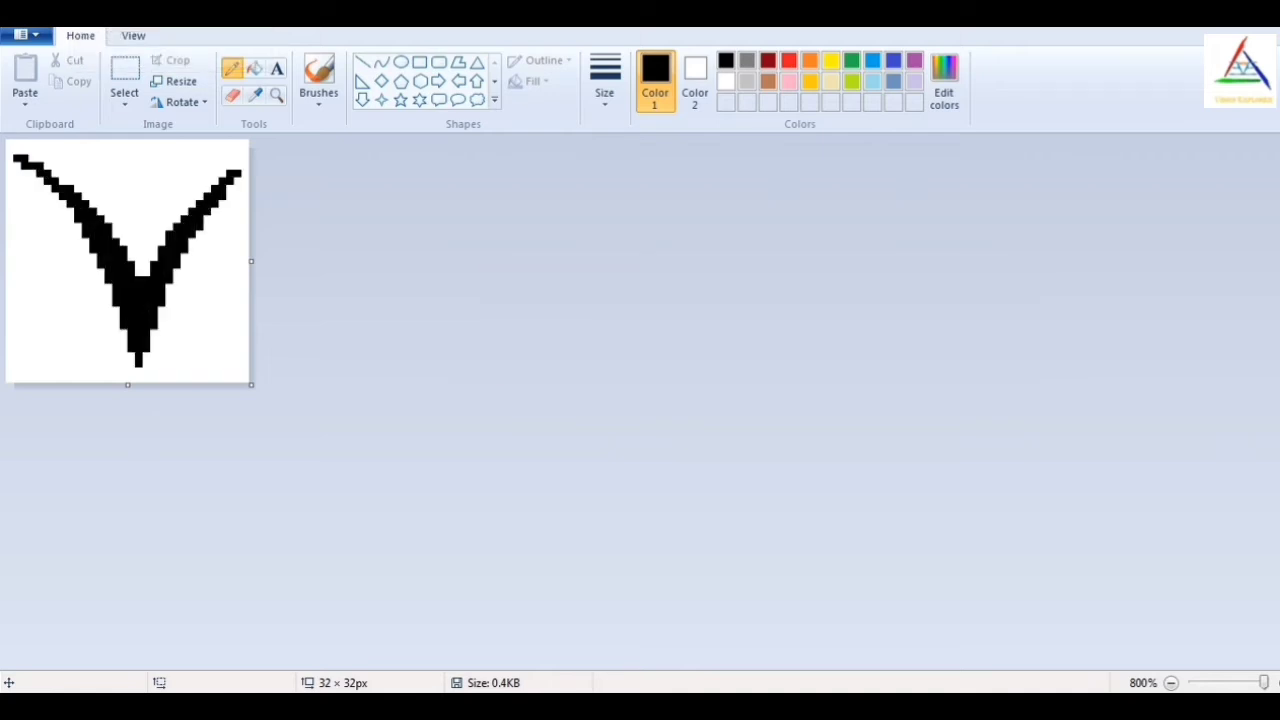
{"action": "key", "text": "ctrl+y"}
{"action": "key", "text": "ctrl+y"}
{"action": "key", "text": "ctrl+y"}
{"action": "key", "text": "ctrl+y"}
{"action": "key", "text": "ctrl+y"}
{"action": "key", "text": "ctrl+y"}
{"action": "key", "text": "ctrl+y"}
{"action": "key", "text": "ctrl+y"}
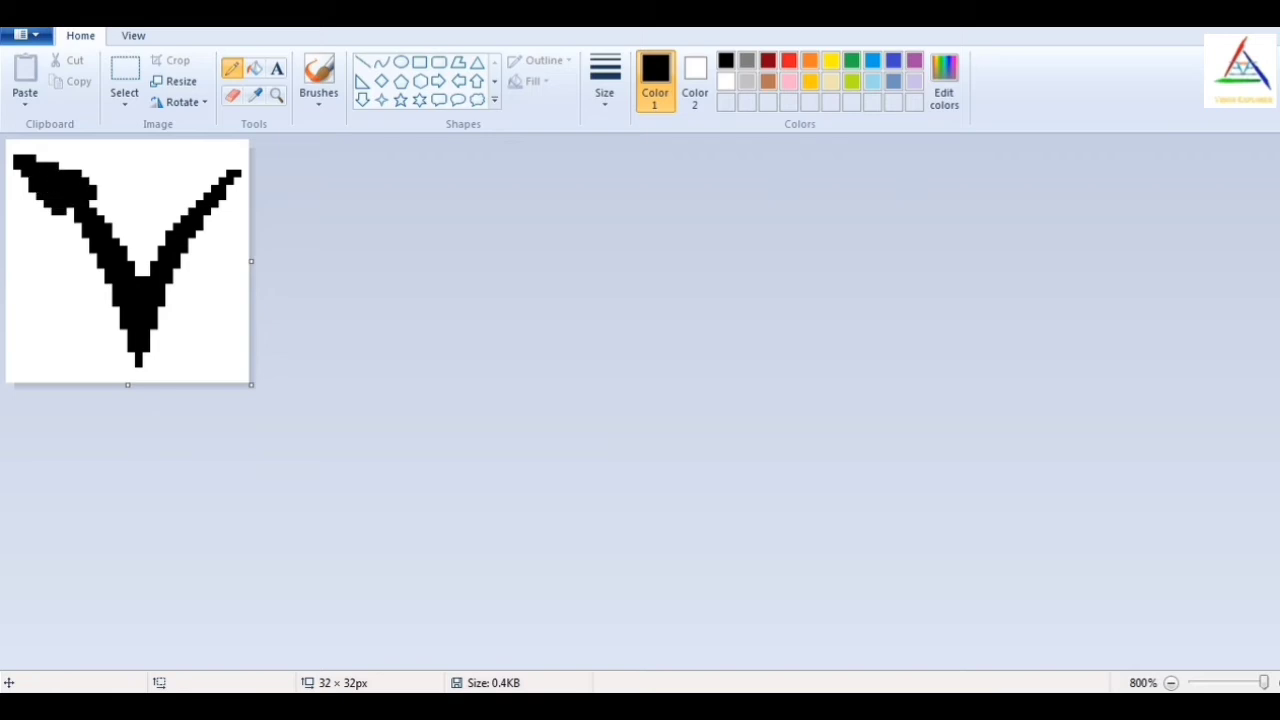
{"action": "key", "text": "ctrl+y"}
{"action": "key", "text": "ctrl+y"}
{"action": "key", "text": "ctrl+y"}
{"action": "key", "text": "ctrl+y"}
{"action": "key", "text": "ctrl+y"}
{"action": "key", "text": "ctrl+y"}
{"action": "key", "text": "ctrl+y"}
{"action": "key", "text": "ctrl+y"}
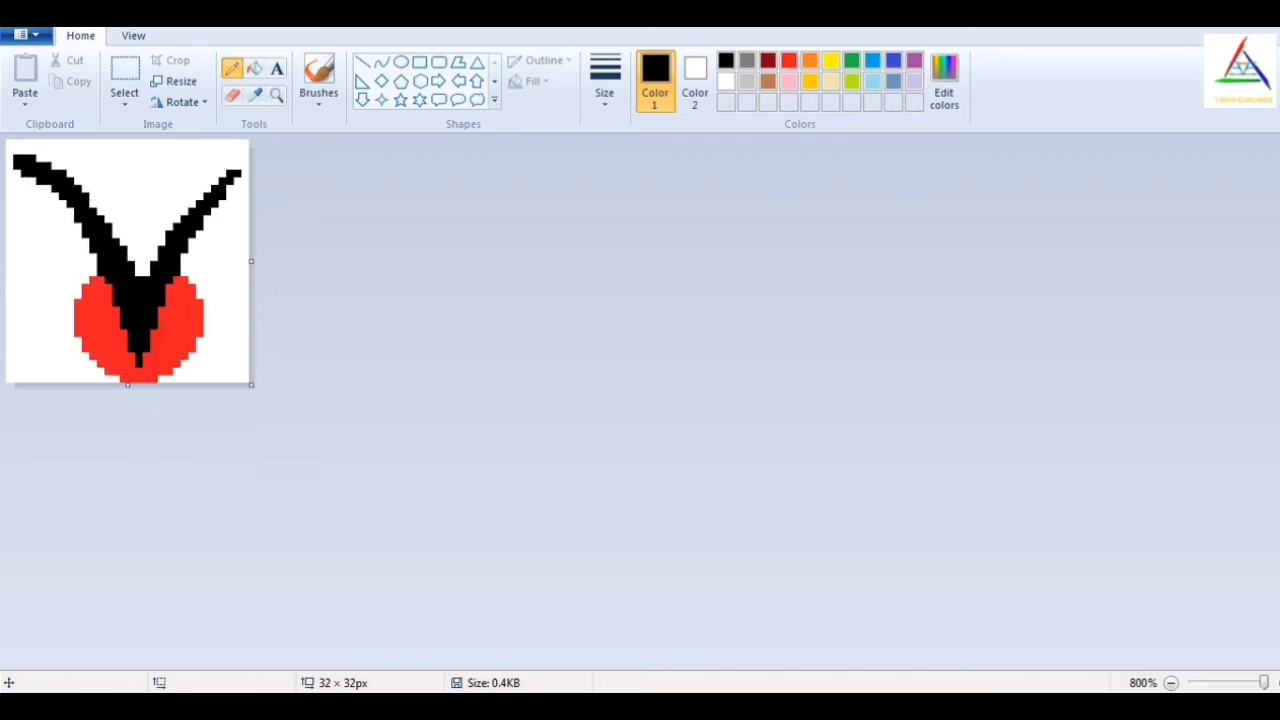
{"action": "key", "text": "ctrl+y"}
{"action": "key", "text": "ctrl+y"}
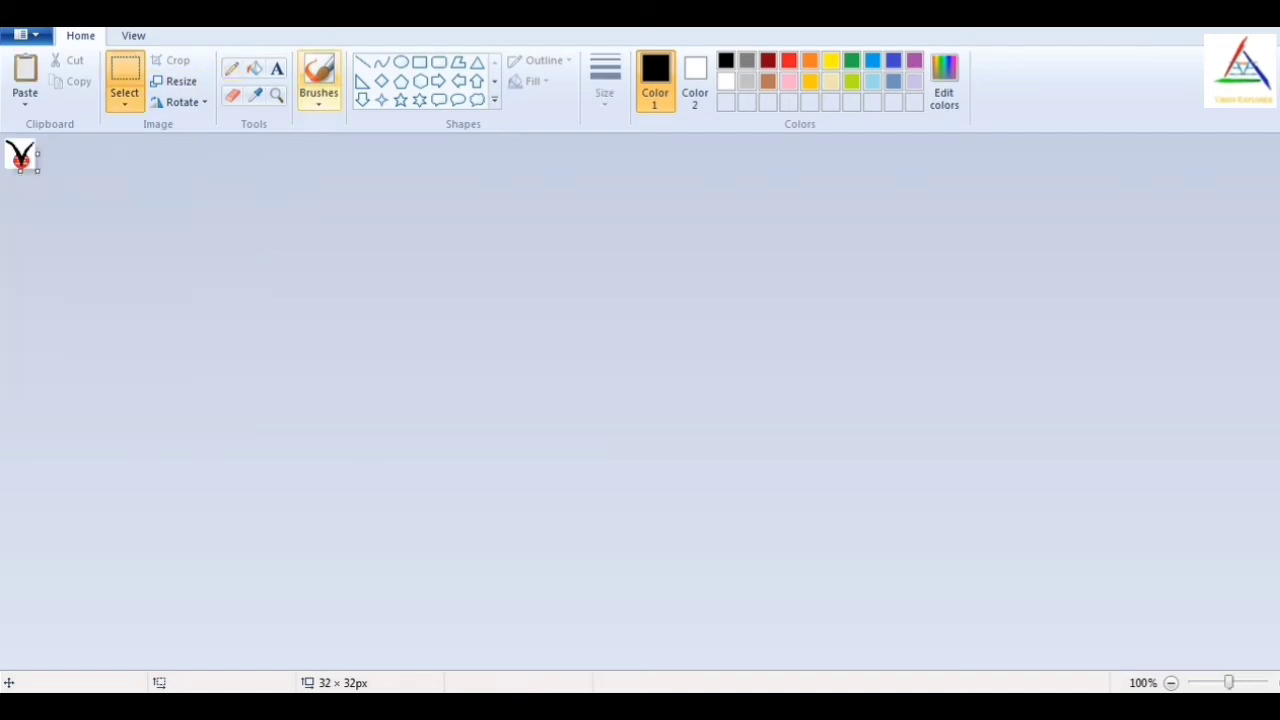
{"action": "key", "text": "alt+f"}
{"action": "key", "text": "a"}
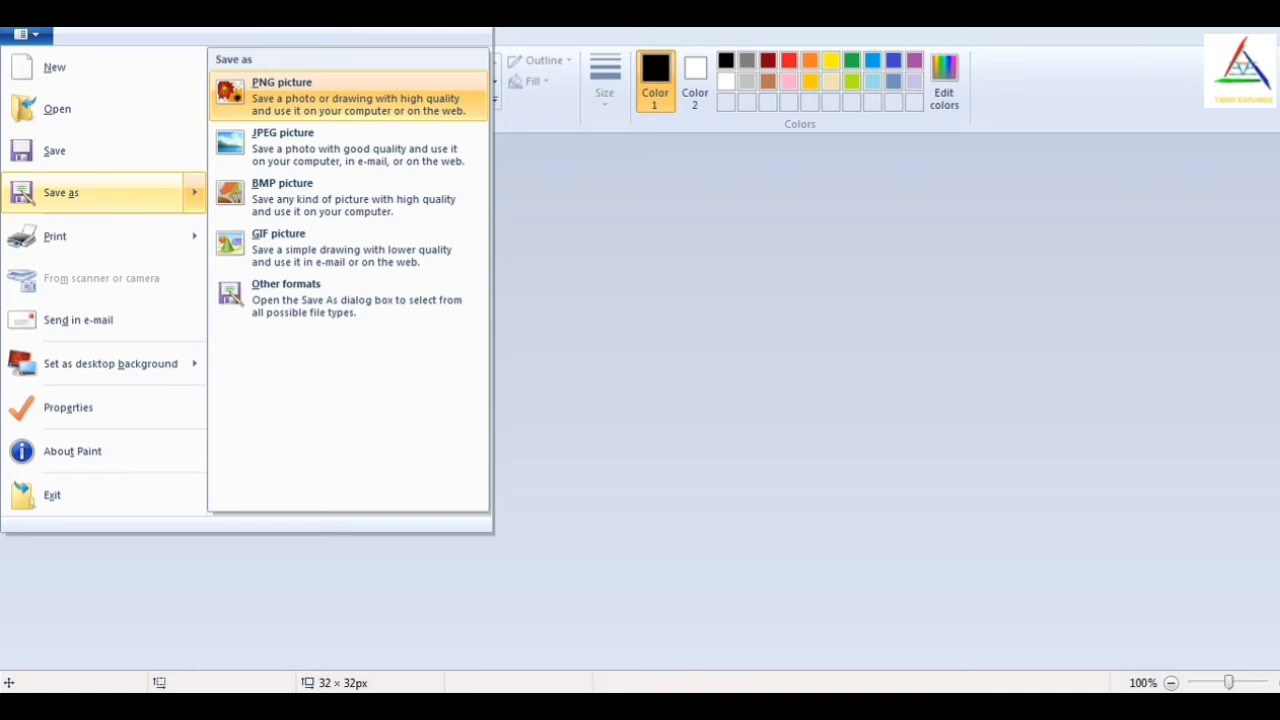
Start saving the drawing as a PNG picture, then close the Save As dialog unsaved.
{"action": "key", "text": "Return"}
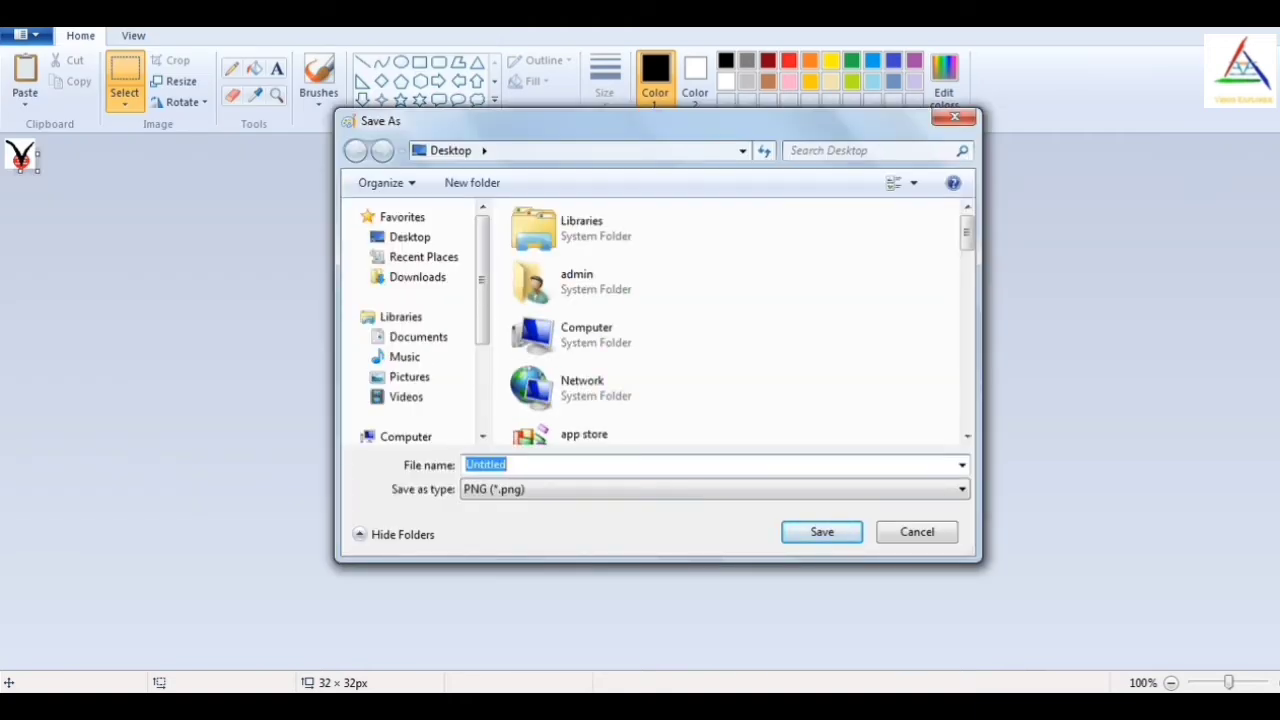
{"action": "left_click", "coordinate": [954, 117]}
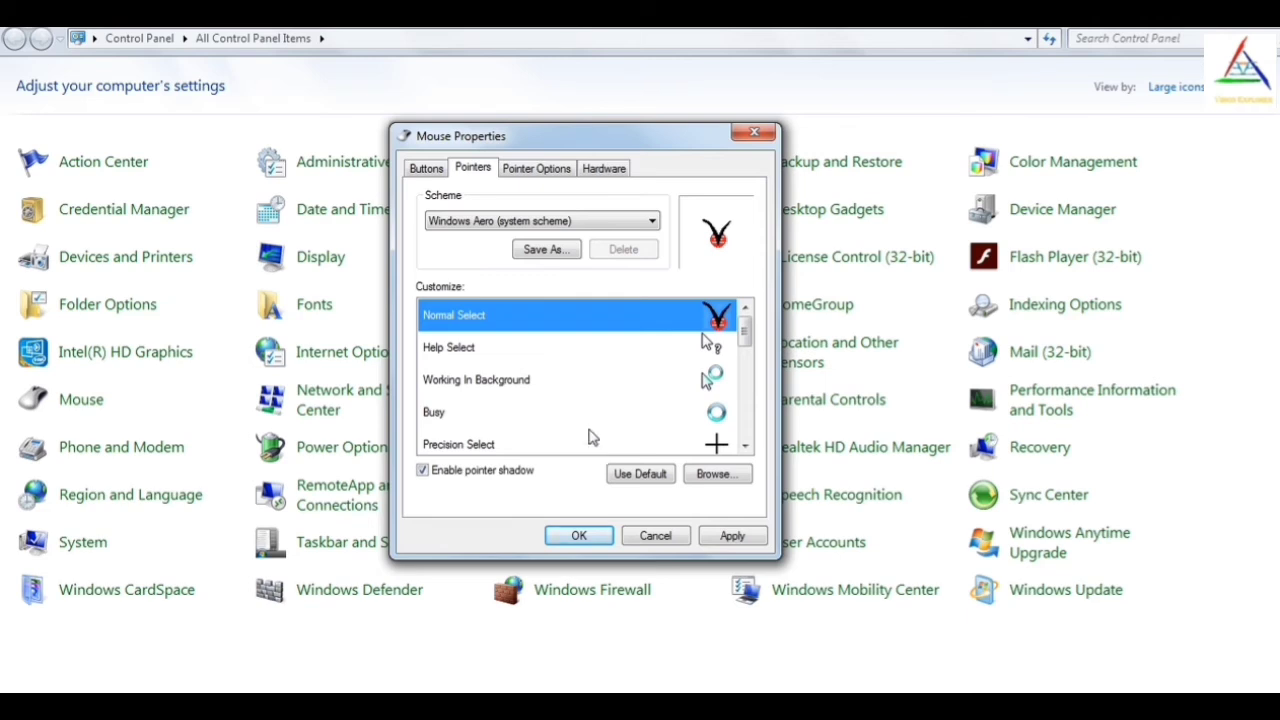
Keep Normal Select chosen, apply the drawn V cursor and close Mouse Properties.
{"action": "left_click", "coordinate": [640, 330]}
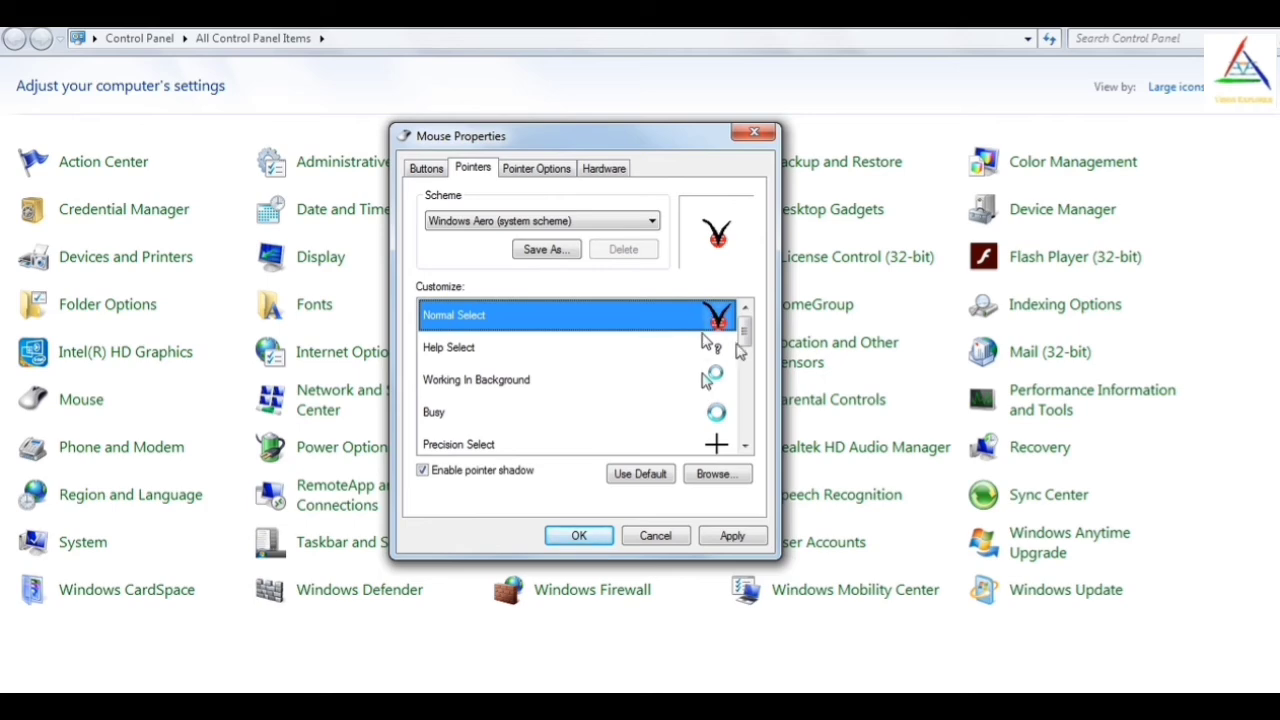
{"action": "left_click", "coordinate": [732, 536]}
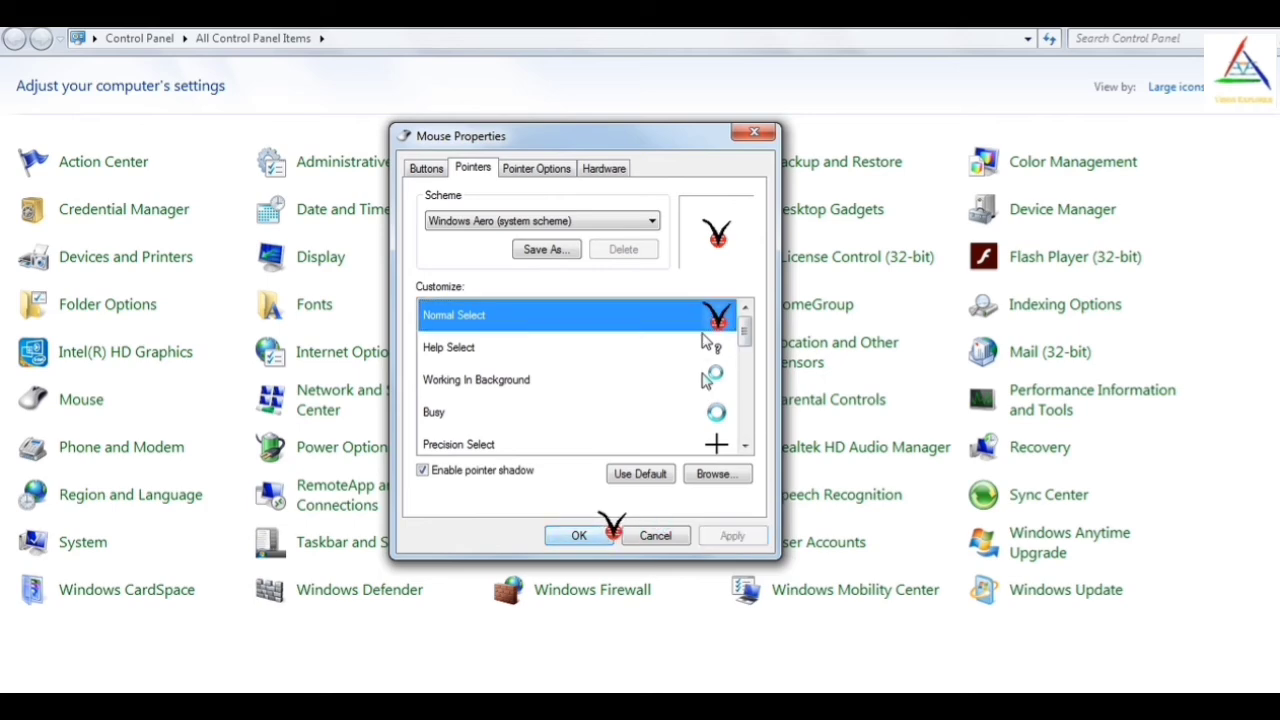
{"action": "left_click", "coordinate": [600, 536]}
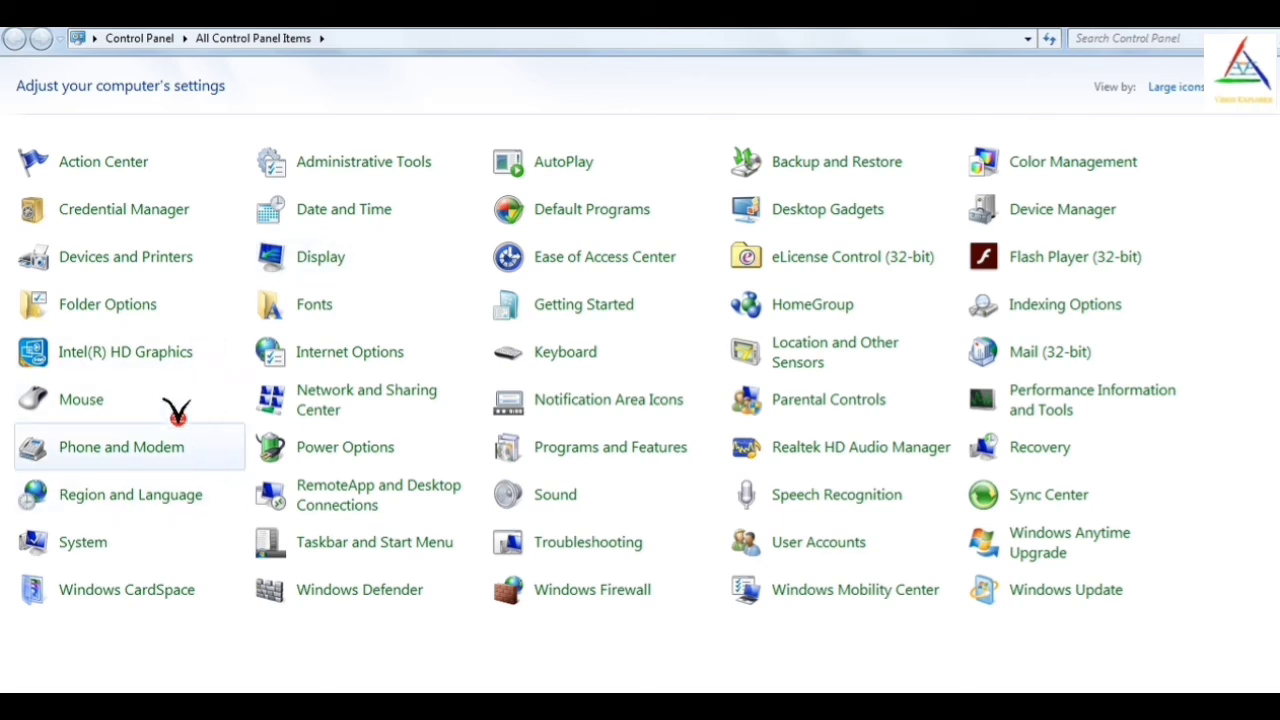
{"action": "left_click", "coordinate": [75, 400]}
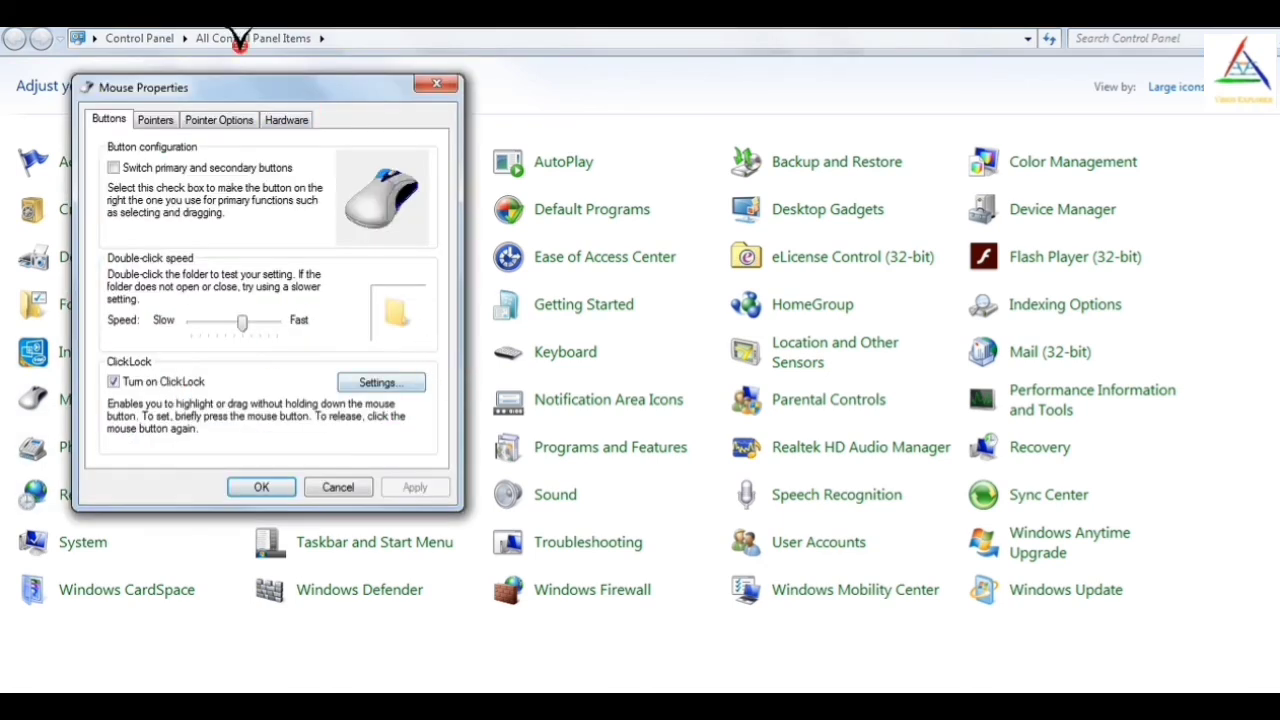
{"action": "left_click", "coordinate": [172, 116]}
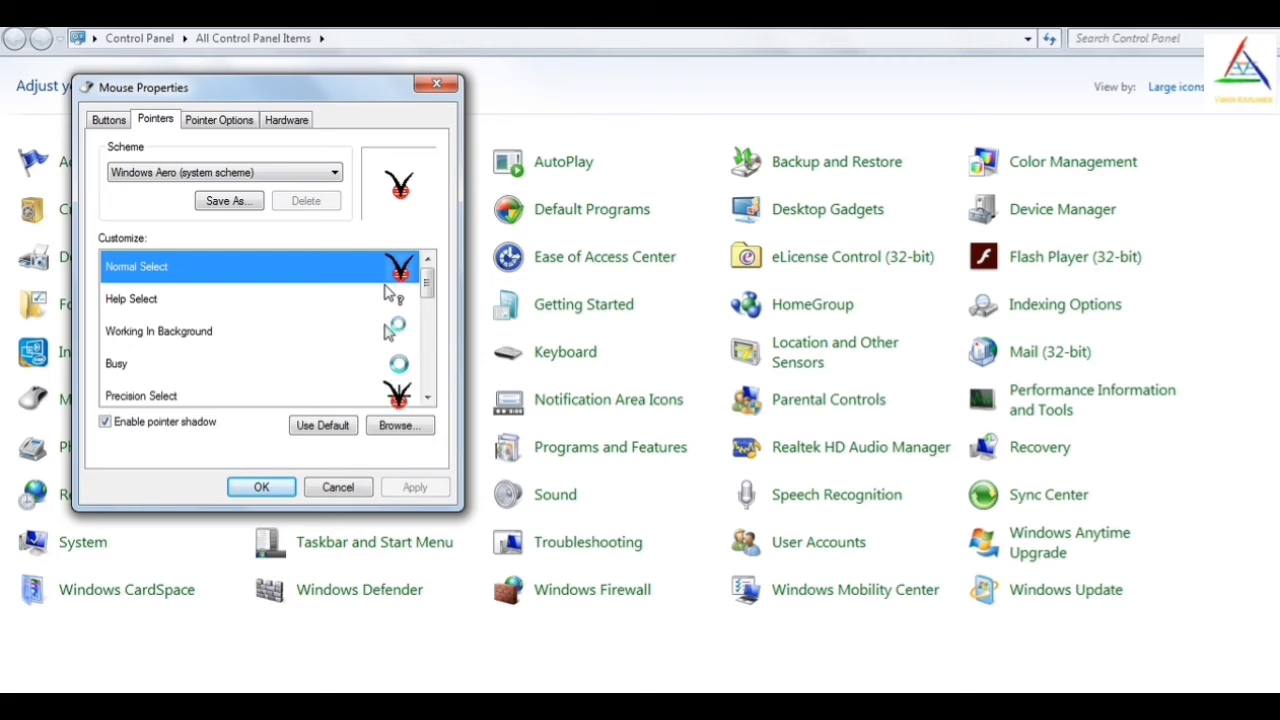
{"action": "left_click", "coordinate": [399, 425]}
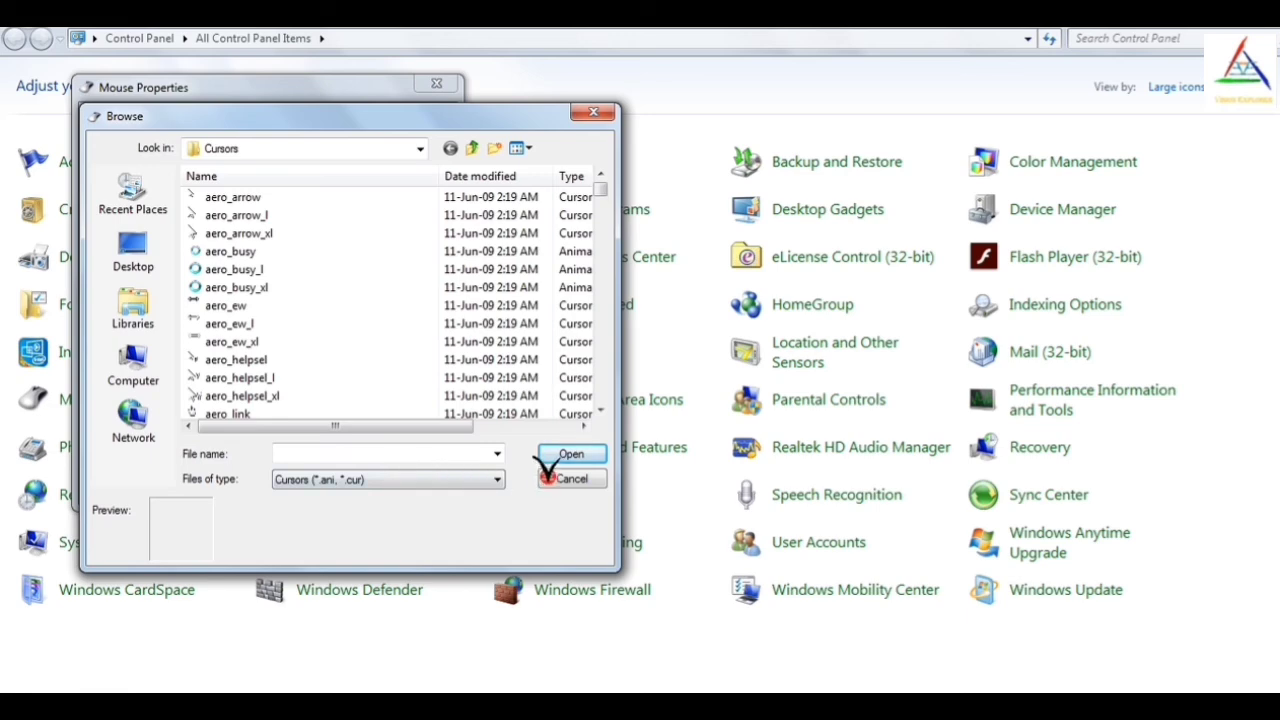
{"action": "left_click", "coordinate": [556, 478]}
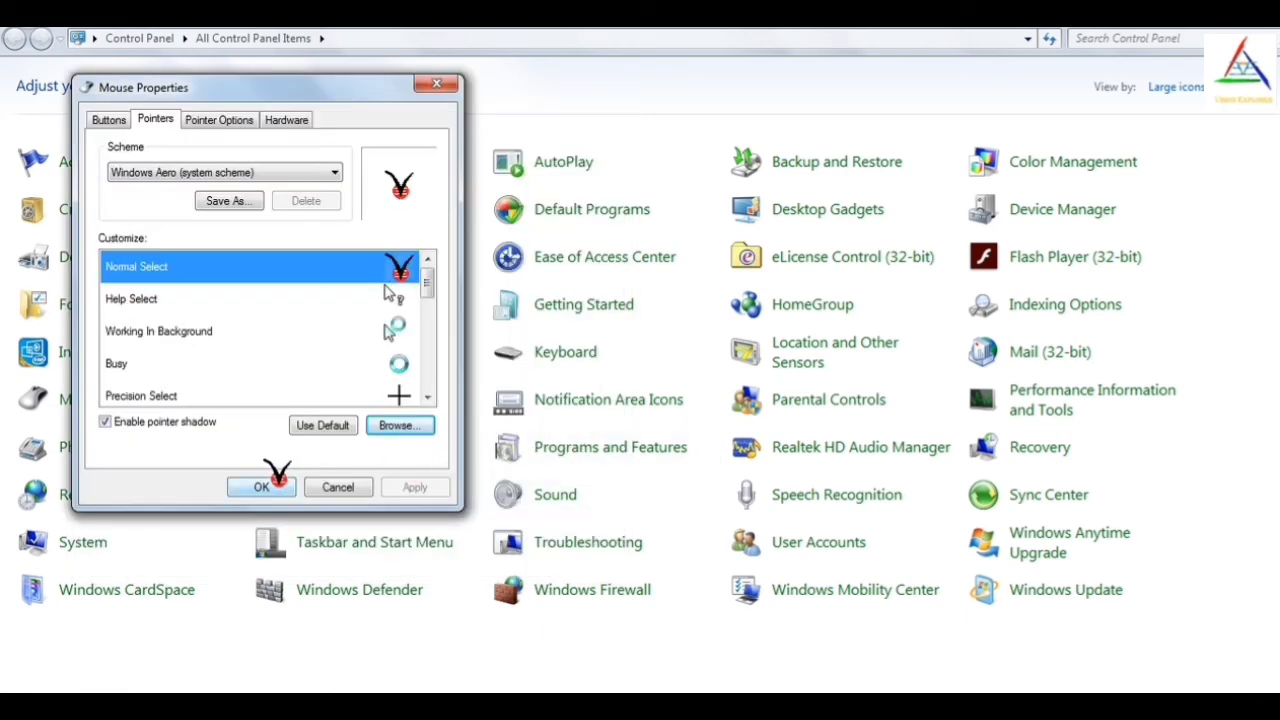
{"action": "left_click", "coordinate": [272, 482]}
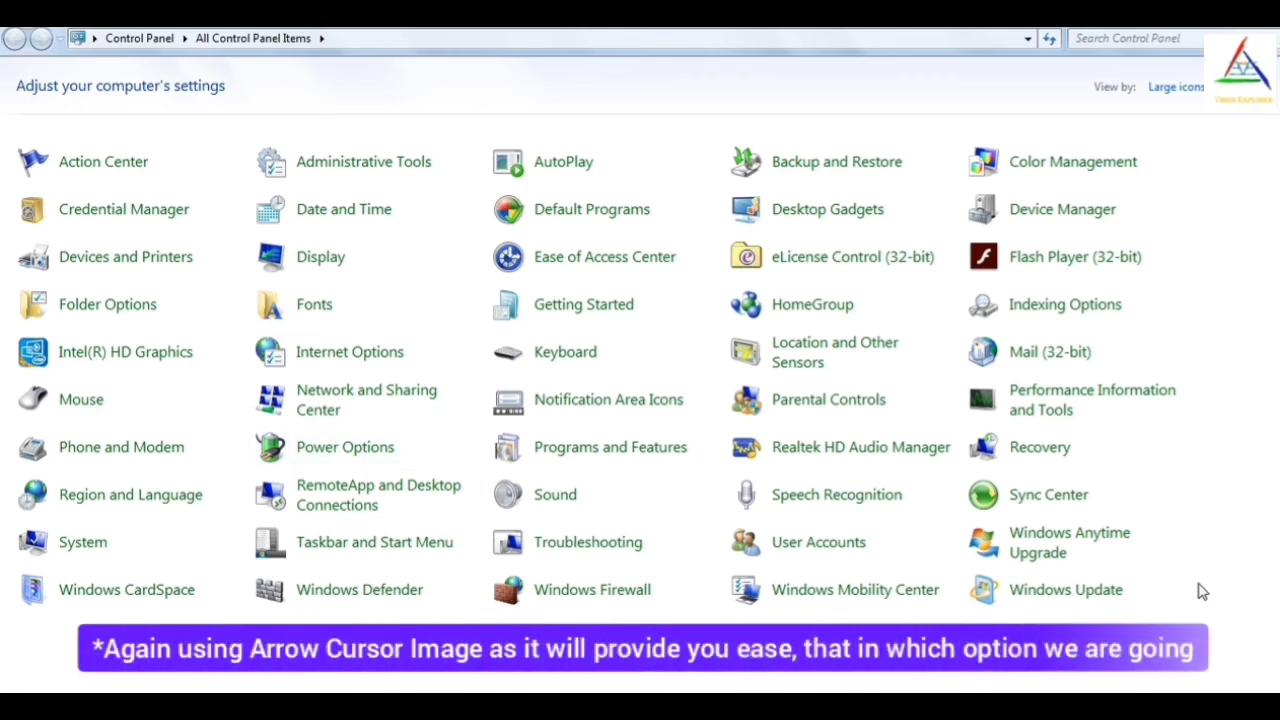
Reopen Mouse Properties on the Pointers tab and toggle Enable pointer shadow.
{"action": "left_click", "coordinate": [115, 388]}
{"action": "left_click_drag", "start_coordinate": [300, 145], "coordinate": [520, 120]}
{"action": "left_click", "coordinate": [422, 143]}
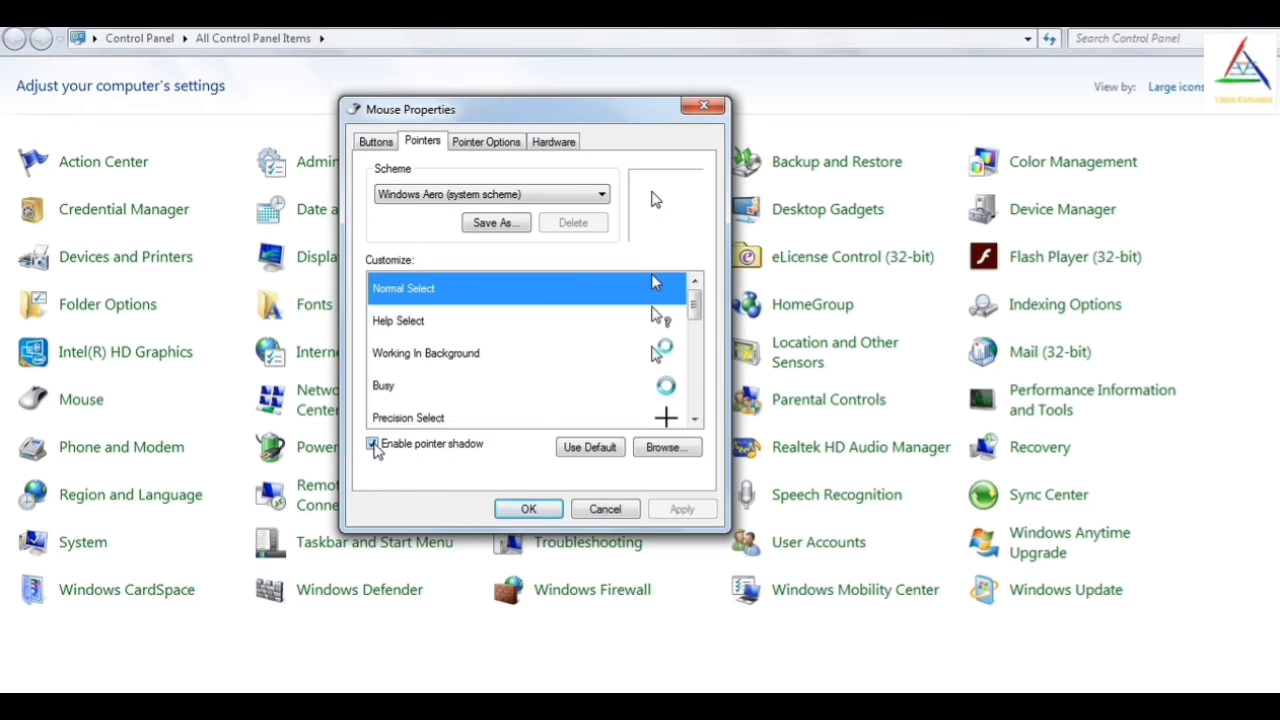
{"action": "left_click", "coordinate": [372, 444]}
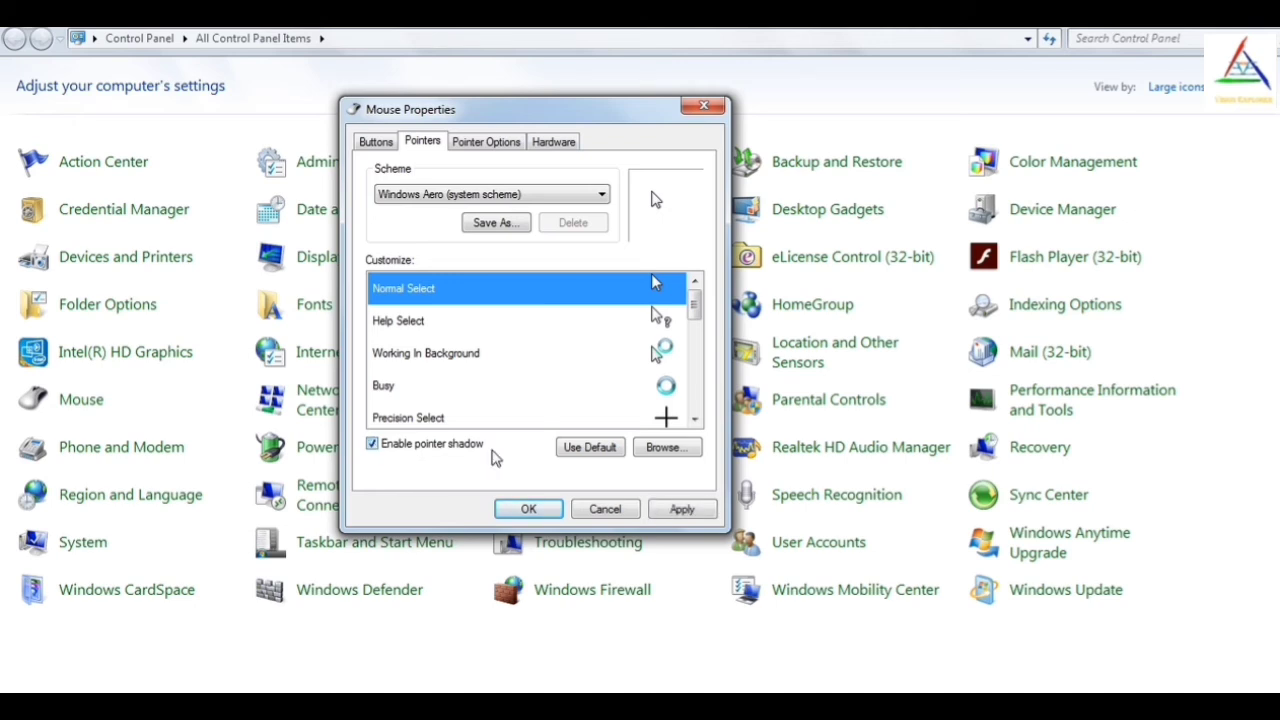
Enable Display pointer trails on Pointer Options, save it, then reopen the Mouse settings.
{"action": "left_click", "coordinate": [488, 146]}
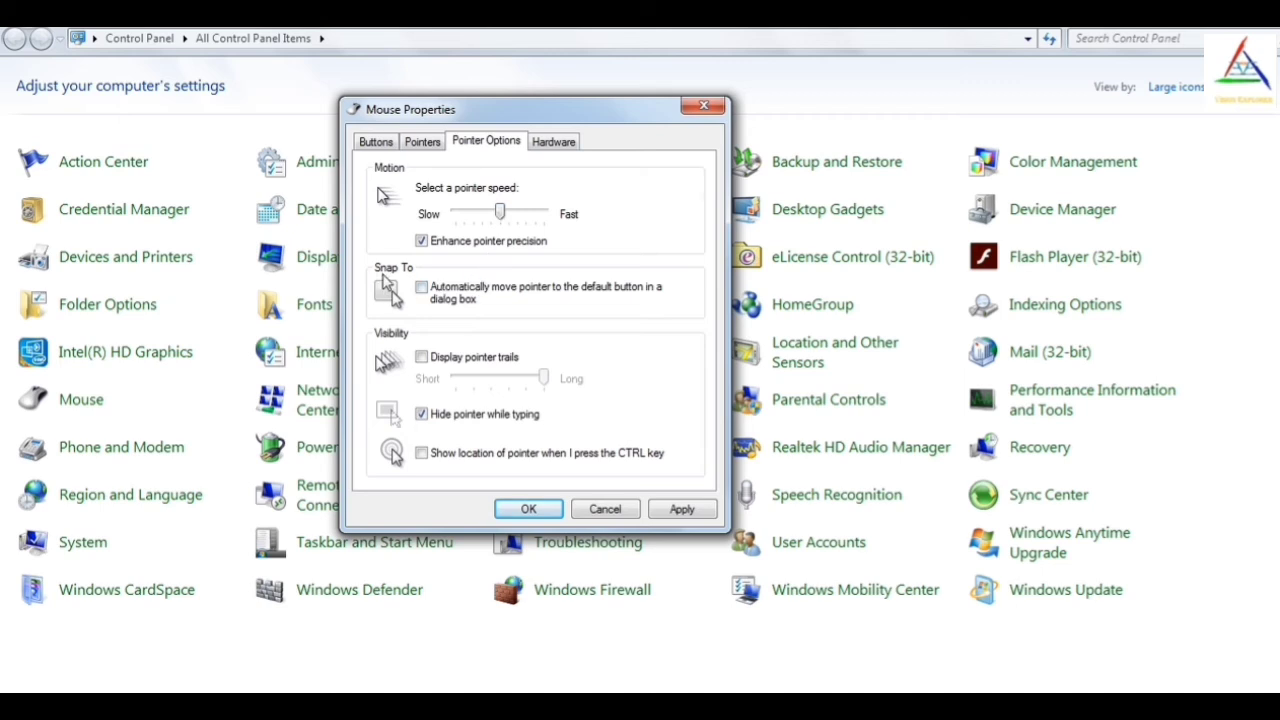
{"action": "left_click", "coordinate": [421, 357]}
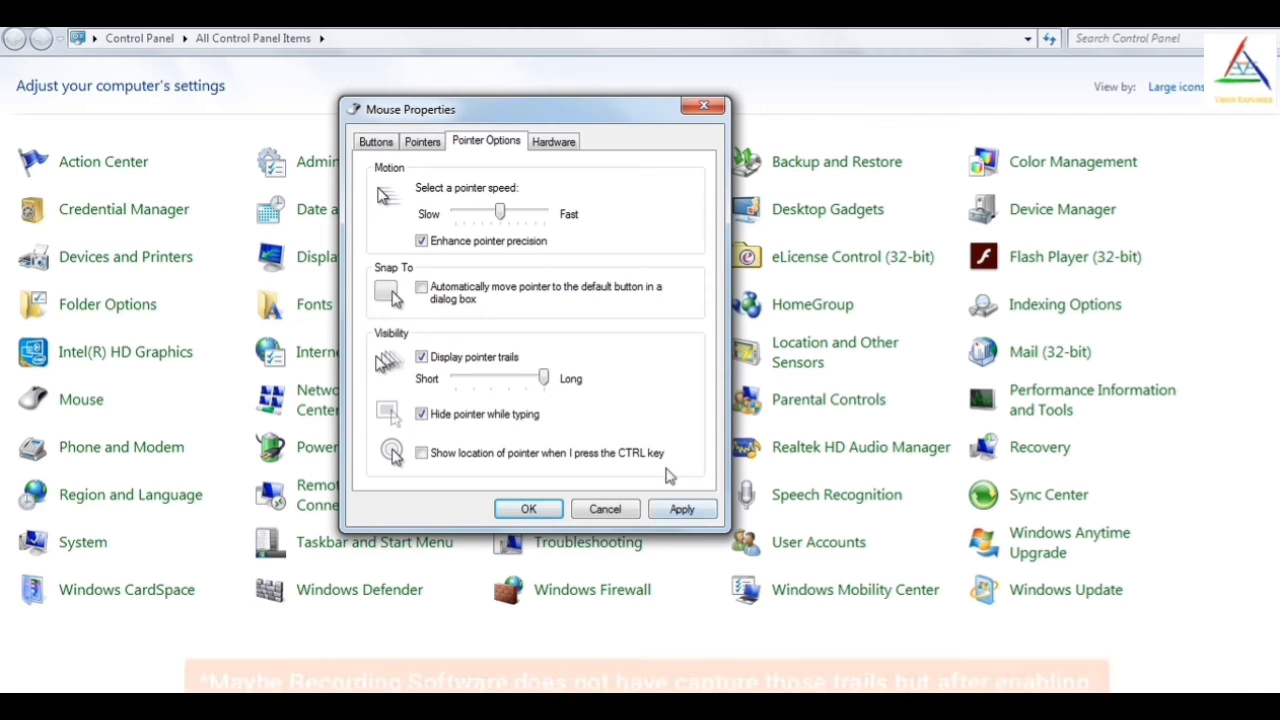
{"action": "left_click", "coordinate": [683, 510]}
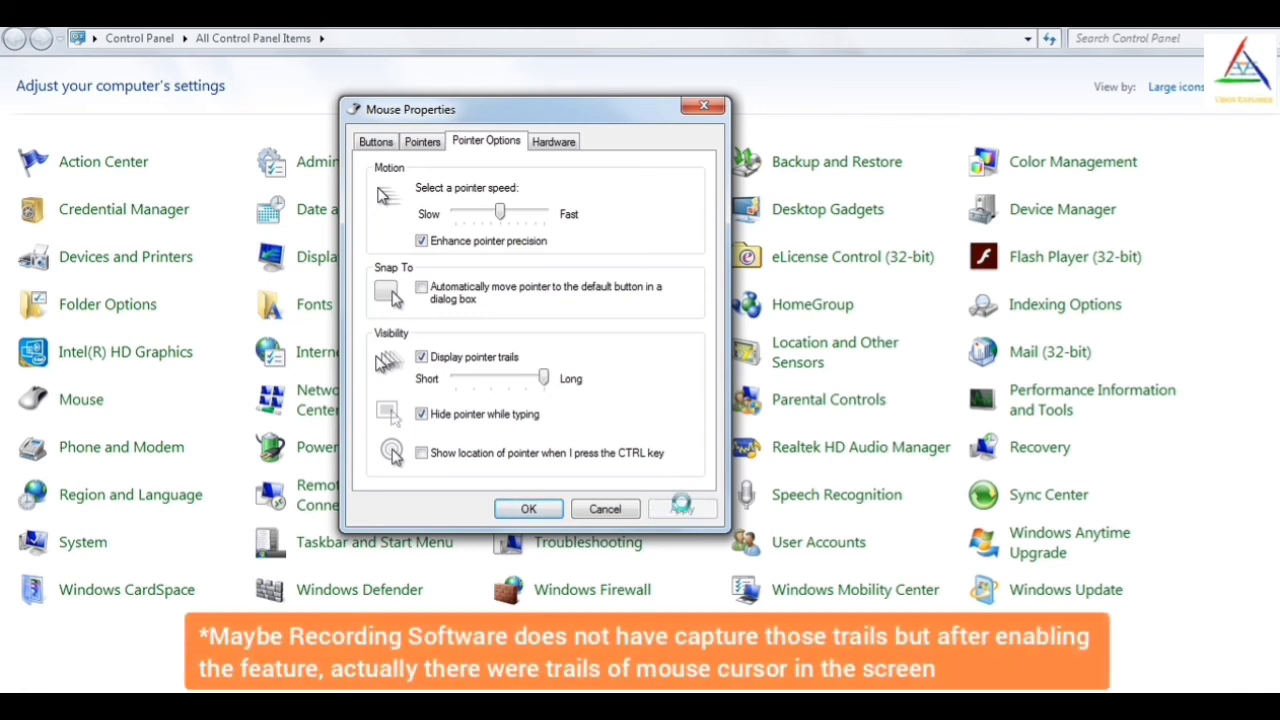
{"action": "left_click", "coordinate": [528, 510]}
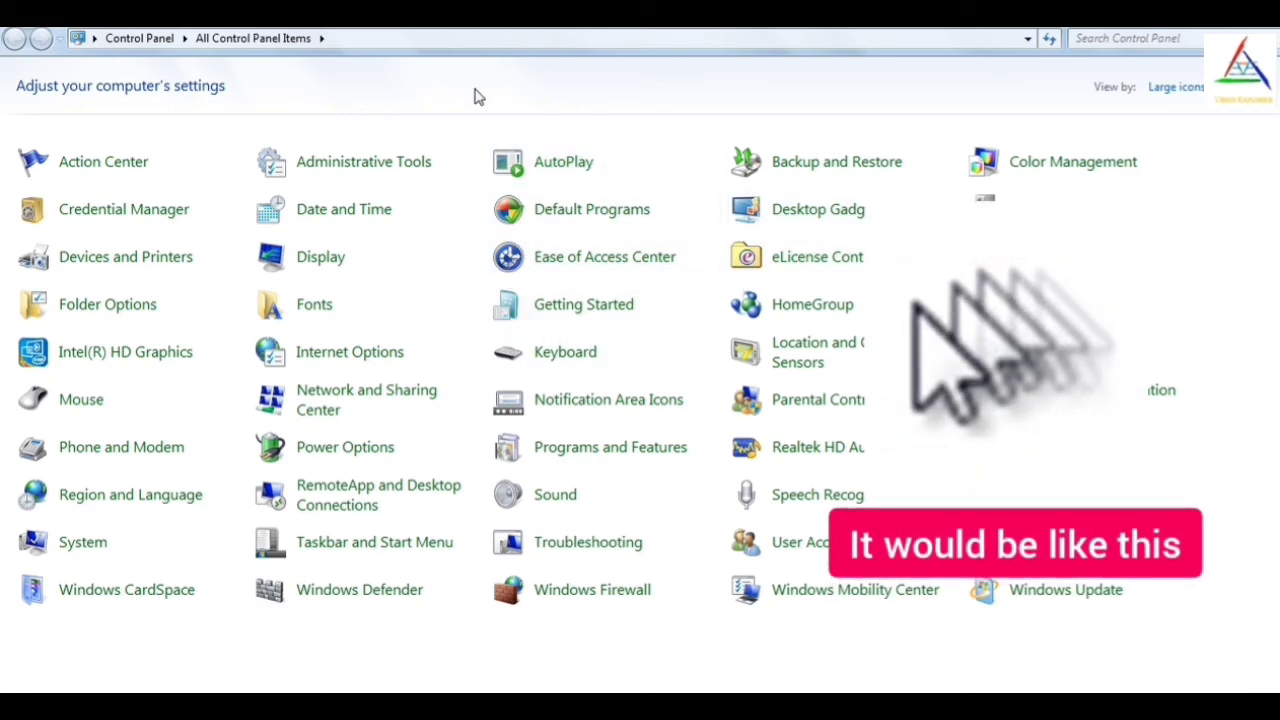
{"action": "left_click", "coordinate": [63, 397]}
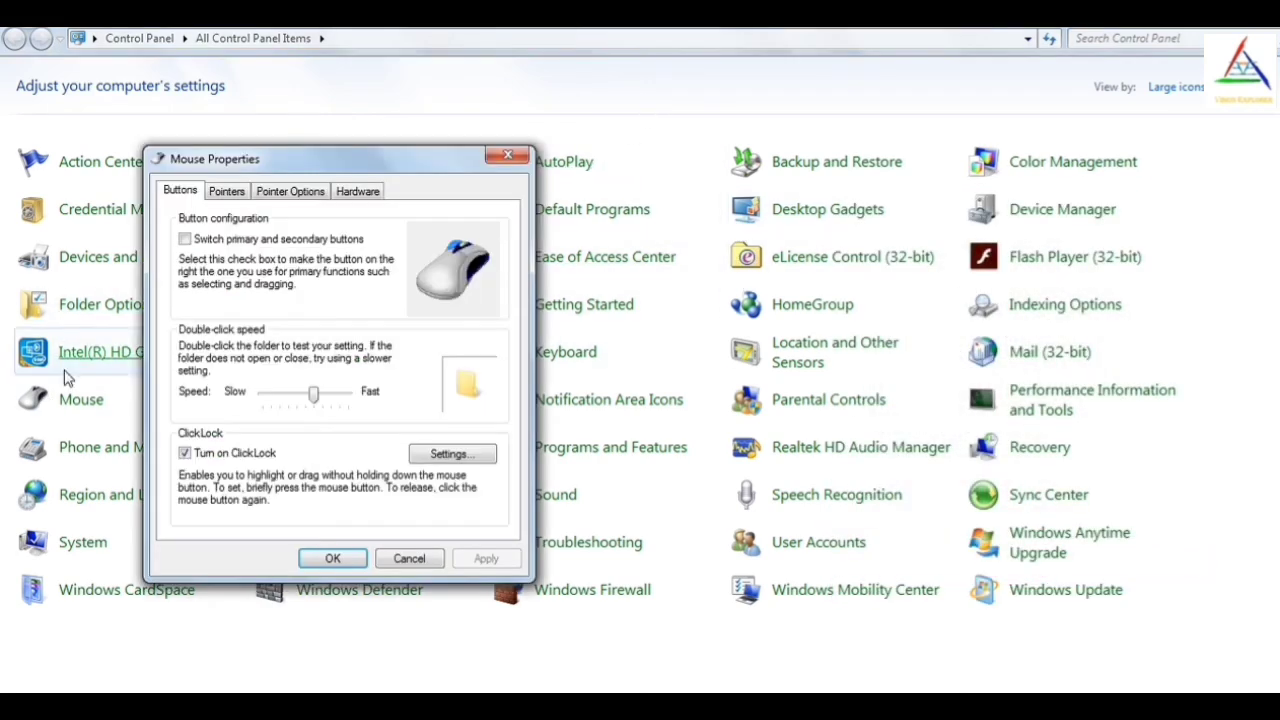
Enable Show location of pointer when I press the CTRL key on Pointer Options, and apply it.
{"action": "left_click", "coordinate": [295, 191]}
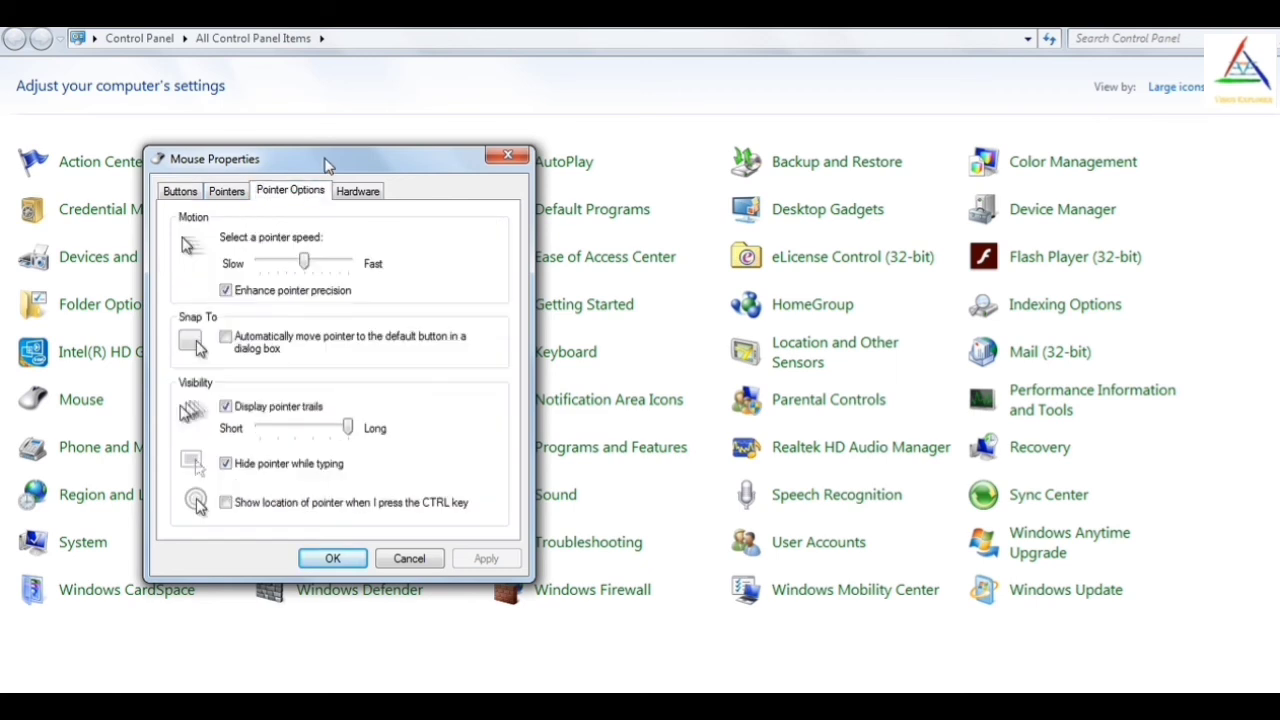
{"action": "left_click_drag", "start_coordinate": [330, 165], "coordinate": [580, 128]}
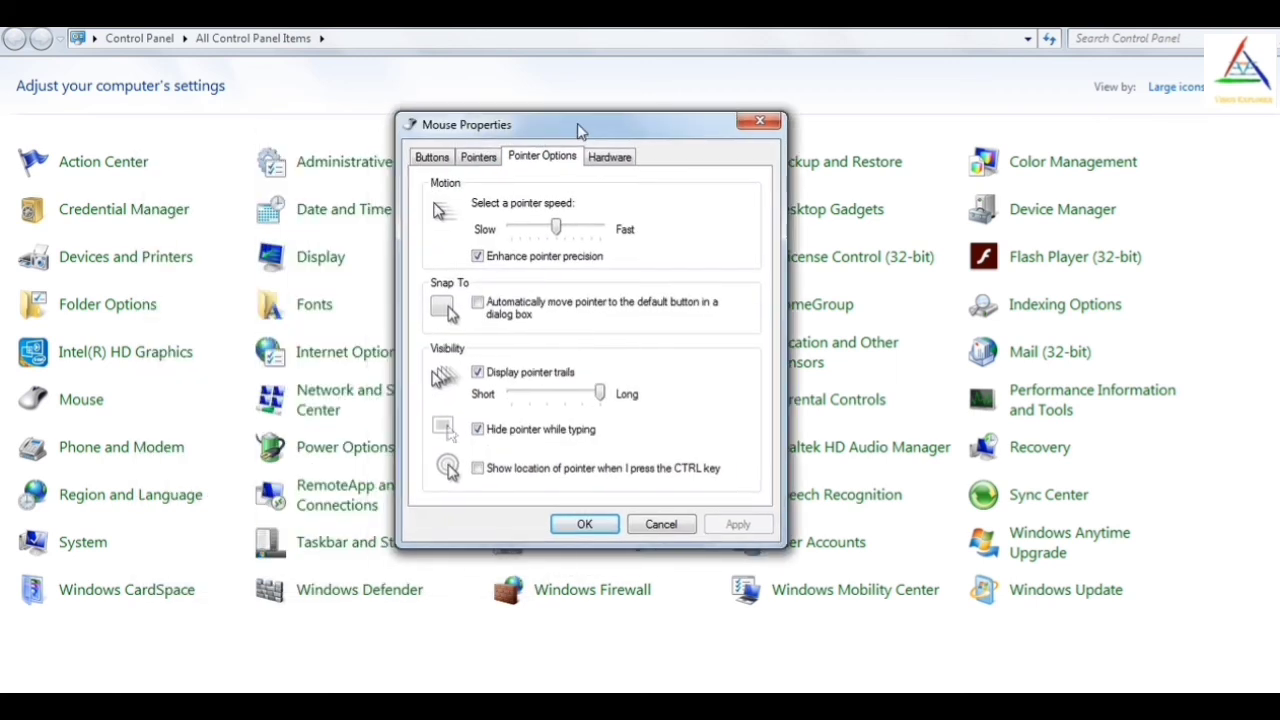
{"action": "left_click", "coordinate": [478, 471]}
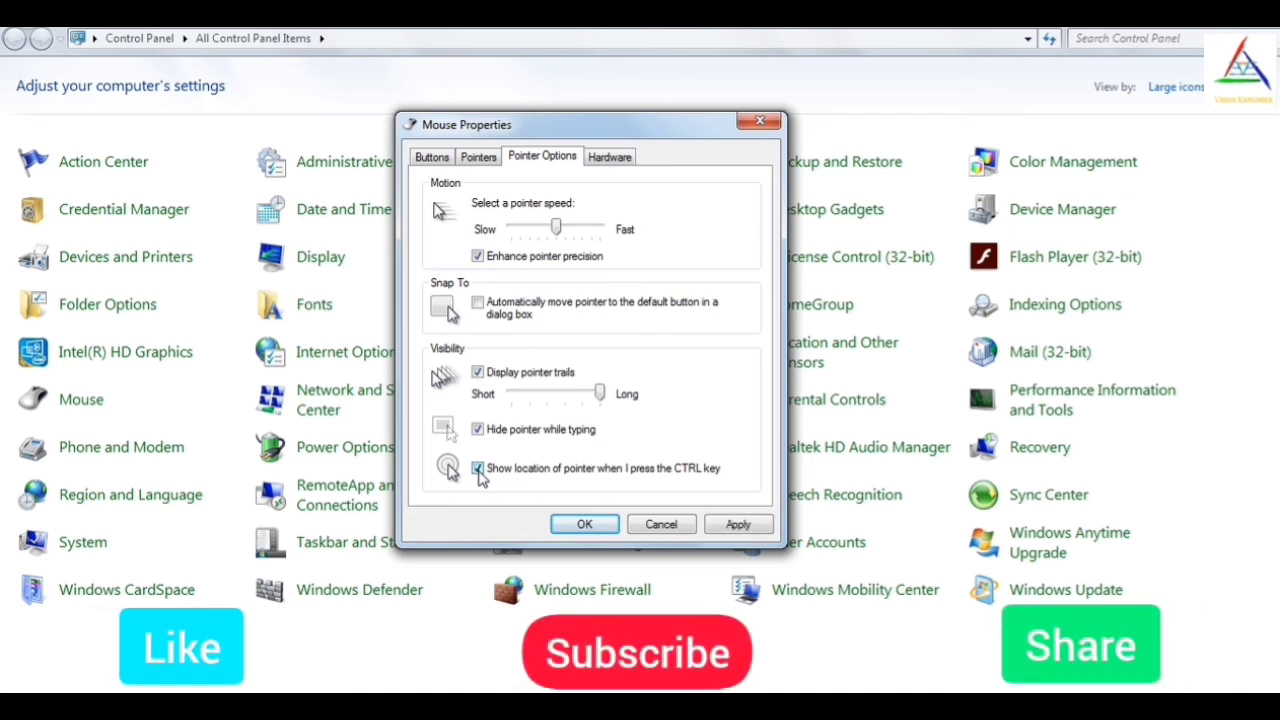
{"action": "left_click", "coordinate": [730, 524]}
{"action": "left_click", "coordinate": [583, 523]}
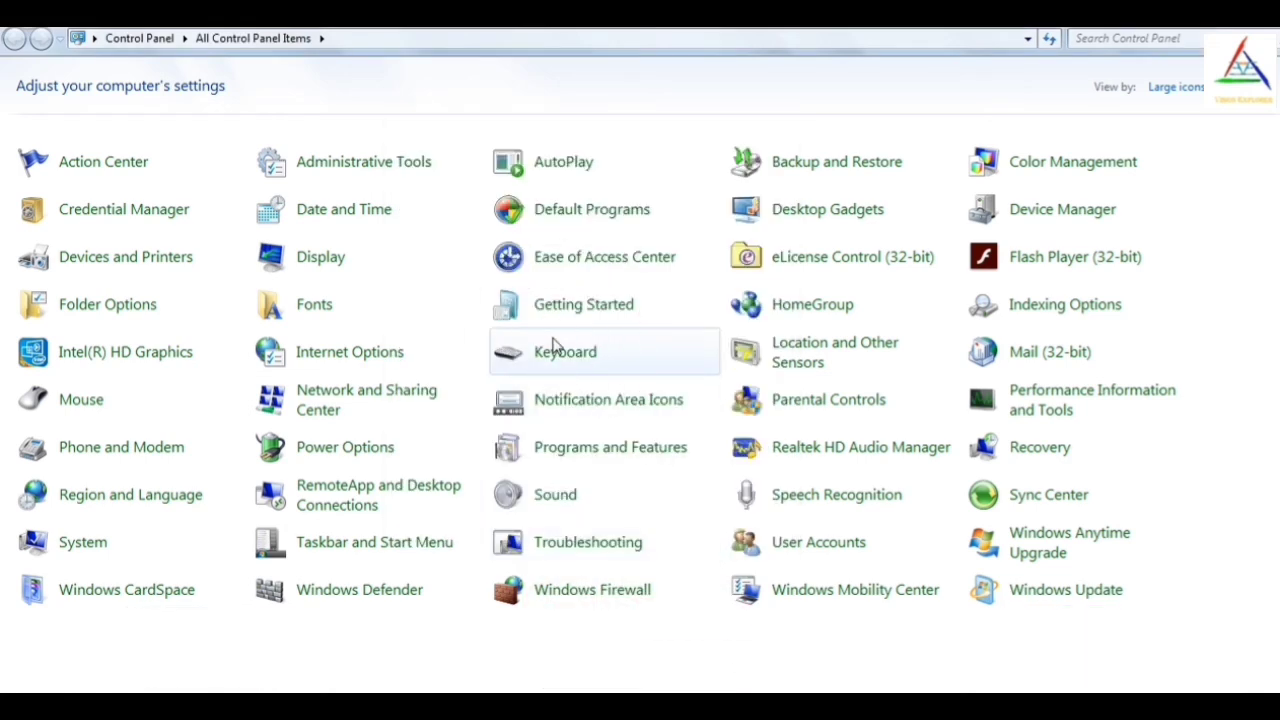
{"action": "key", "text": "ctrl"}
{"action": "key", "text": "ctrl"}
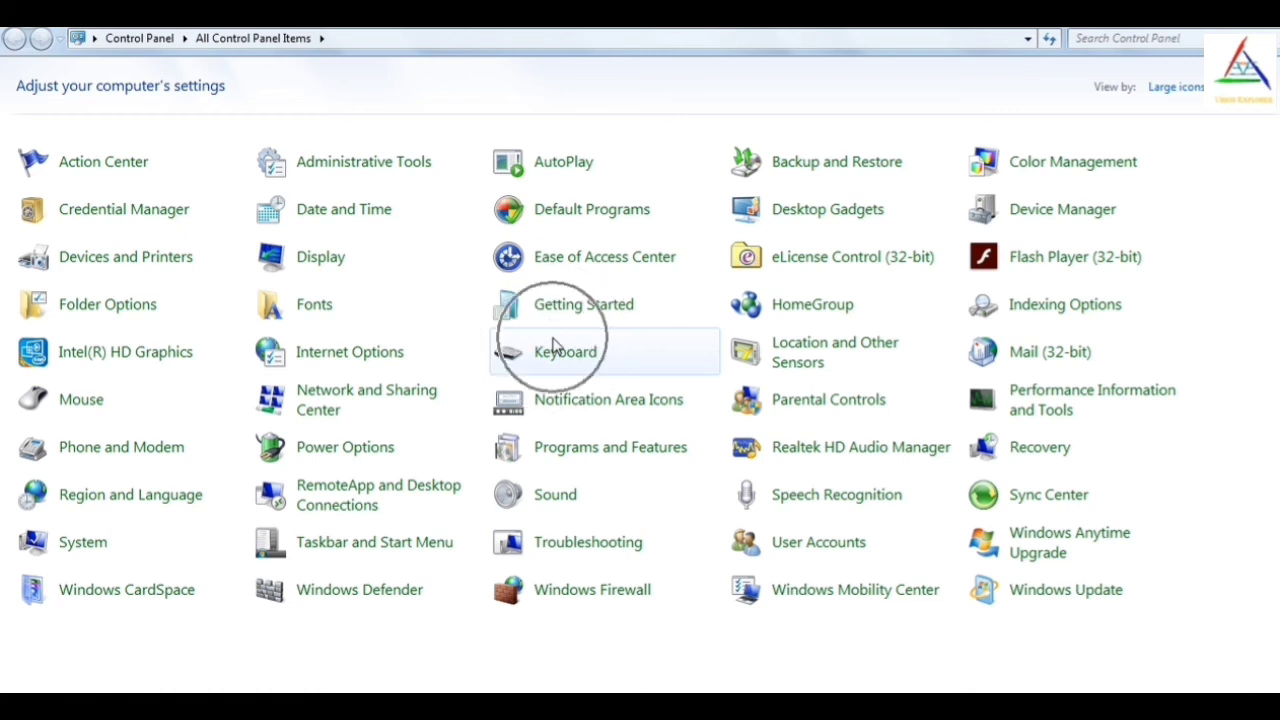
{"action": "key", "text": "ctrl"}
{"action": "key", "text": "ctrl"}
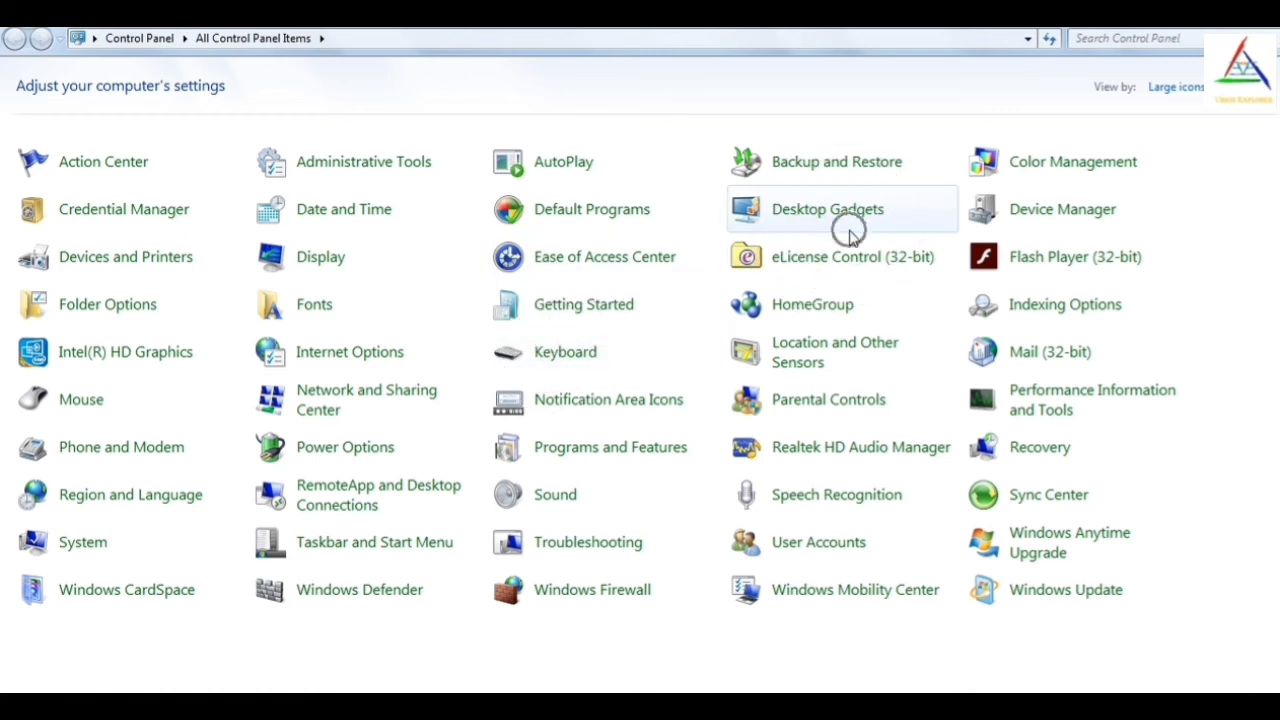
{"action": "key", "text": "ctrl"}
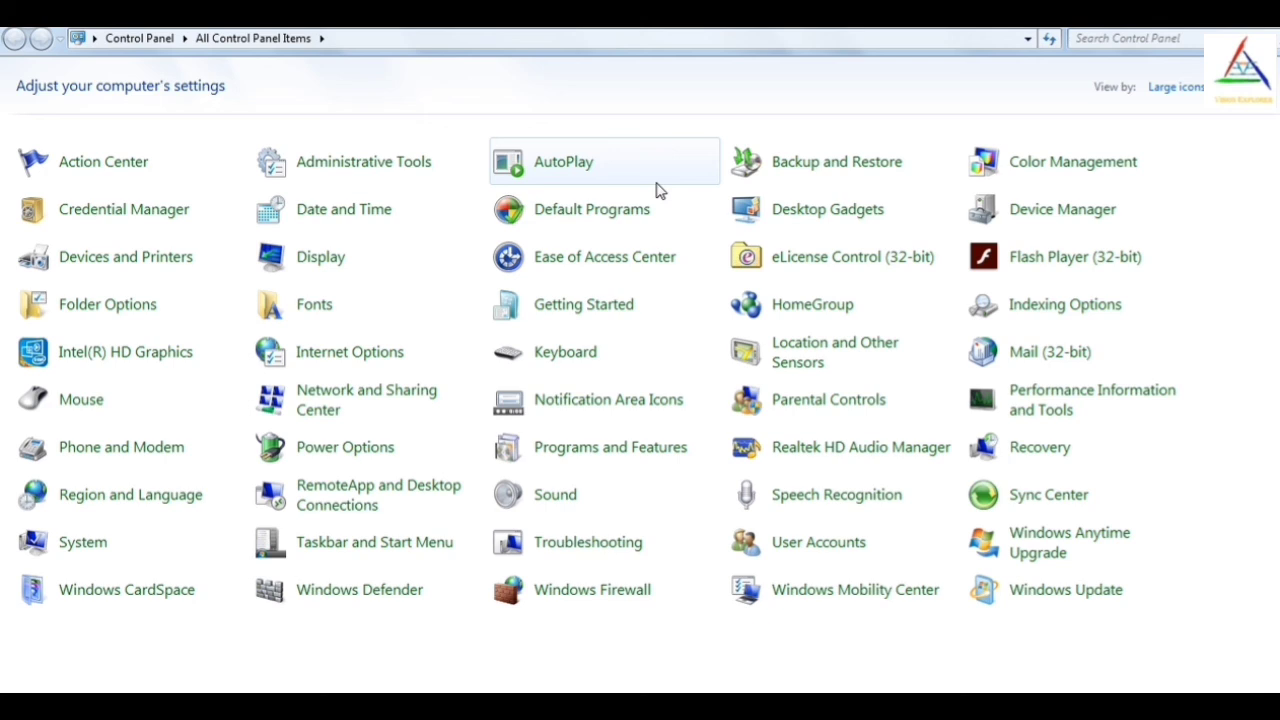
{"action": "key", "text": "ctrl"}
{"action": "key", "text": "ctrl"}
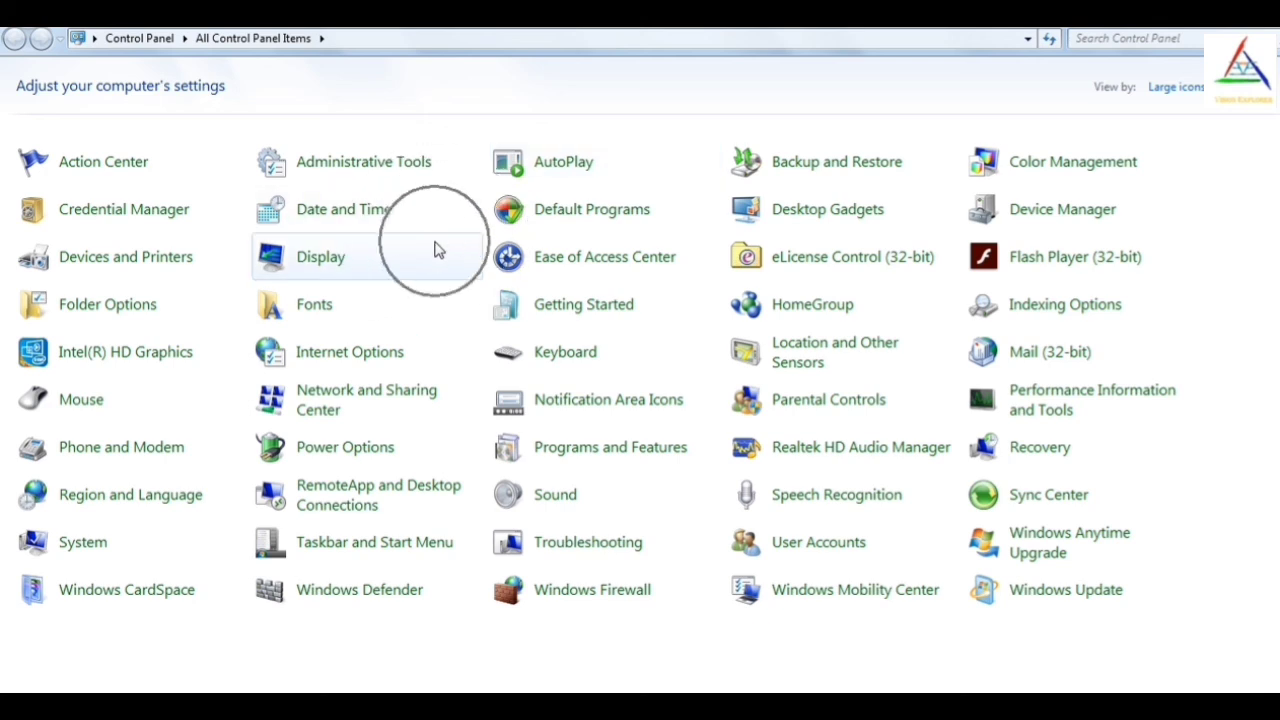
{"action": "key", "text": "ctrl"}
{"action": "key", "text": "ctrl"}
{"action": "key", "text": "ctrl"}
{"action": "key", "text": "ctrl"}
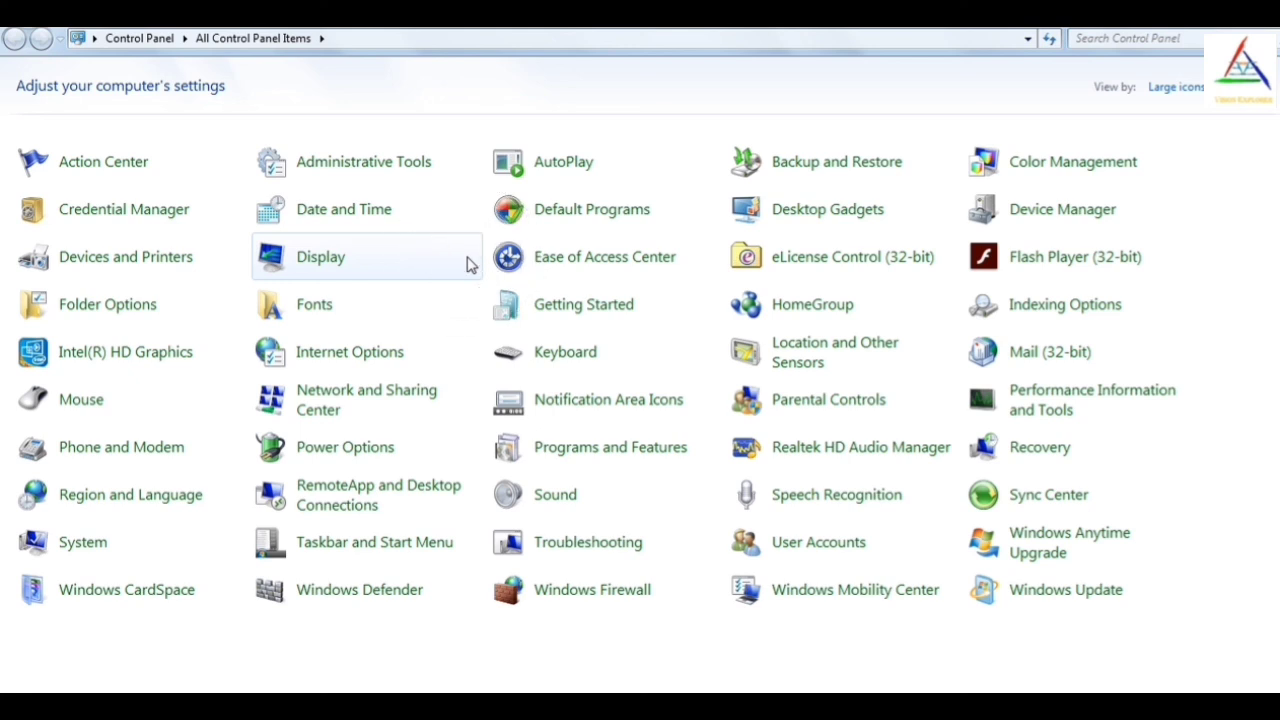
{"action": "key", "text": "ctrl"}
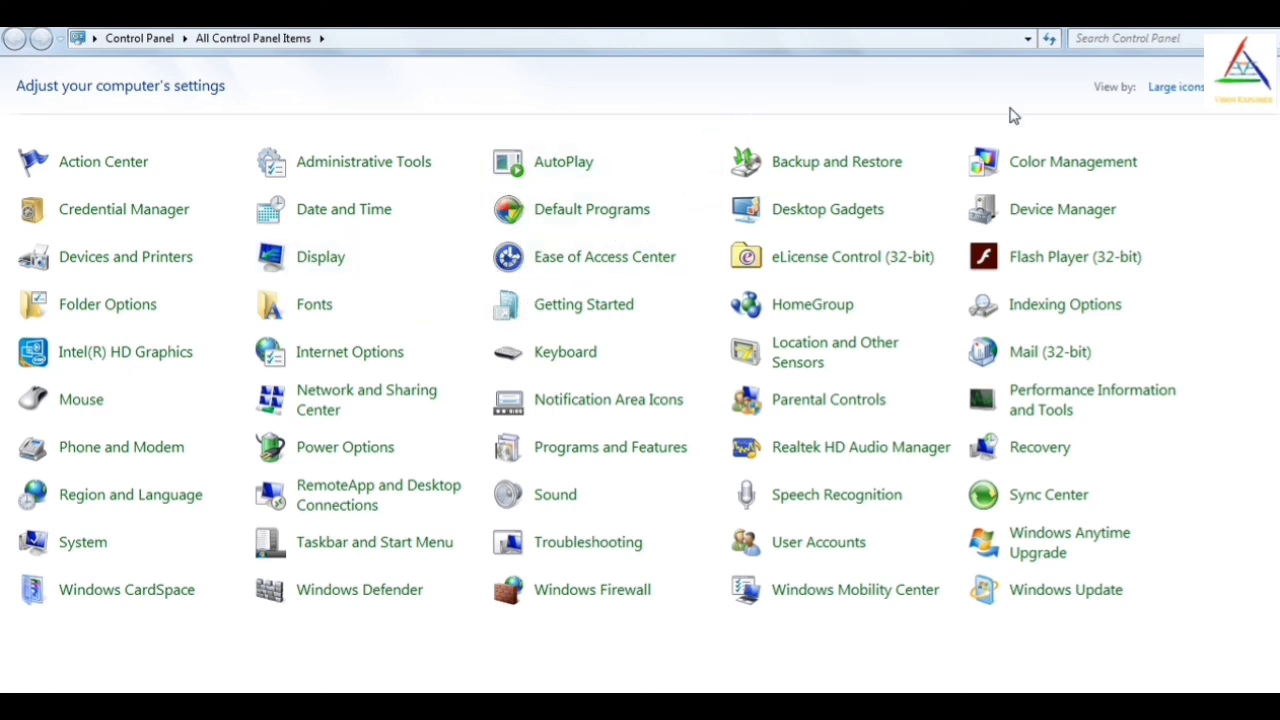
{"action": "key", "text": "ctrl"}
{"action": "key", "text": "ctrl"}
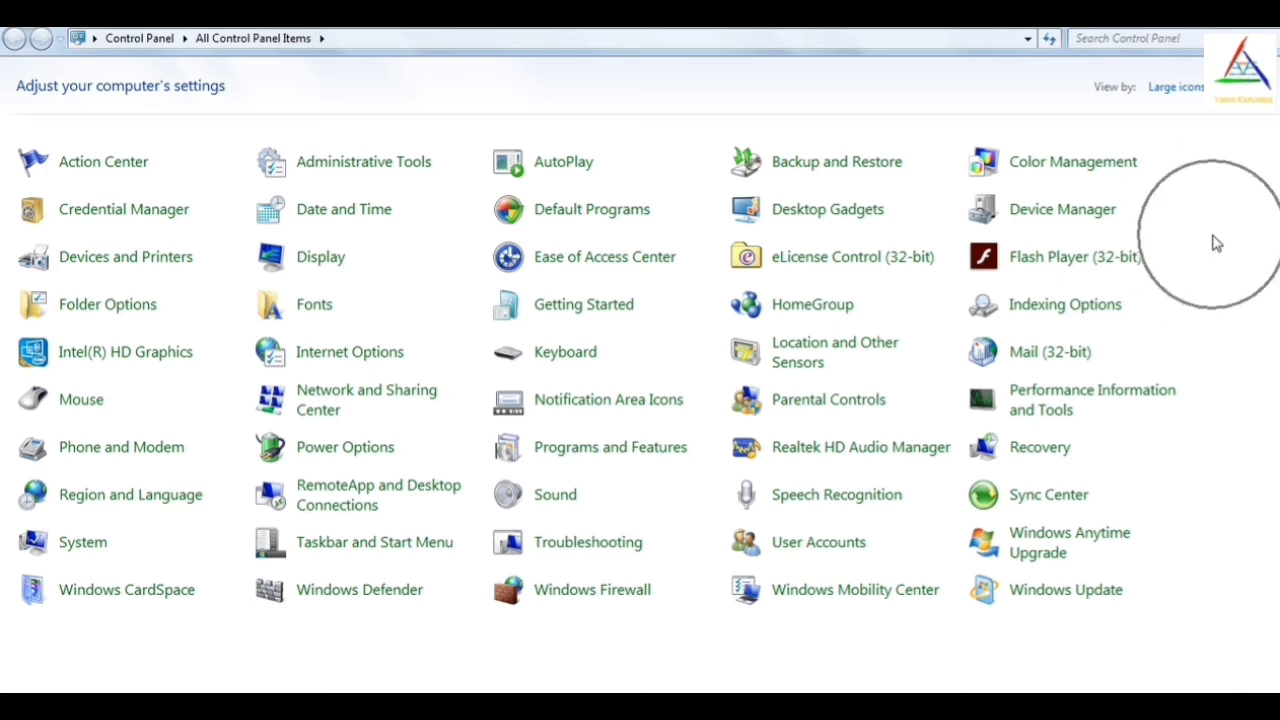
{"action": "key", "text": "ctrl"}
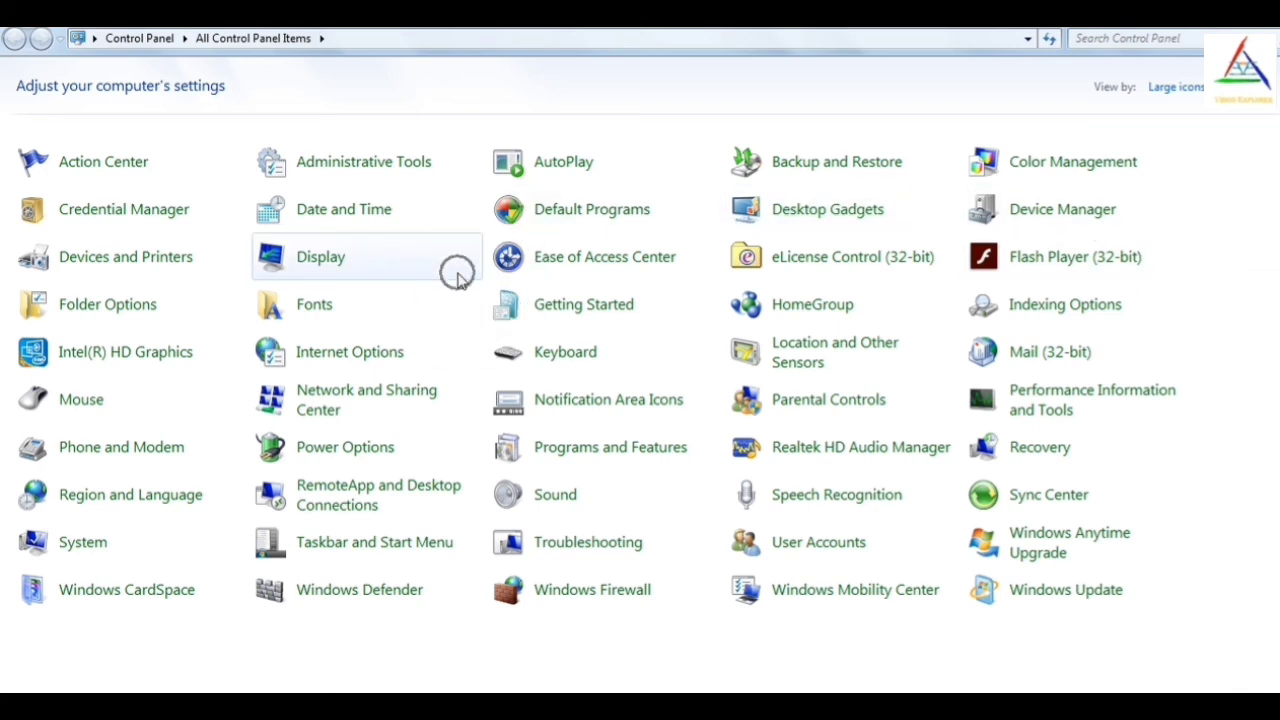
{"action": "key", "text": "ctrl"}
{"action": "key", "text": "ctrl"}
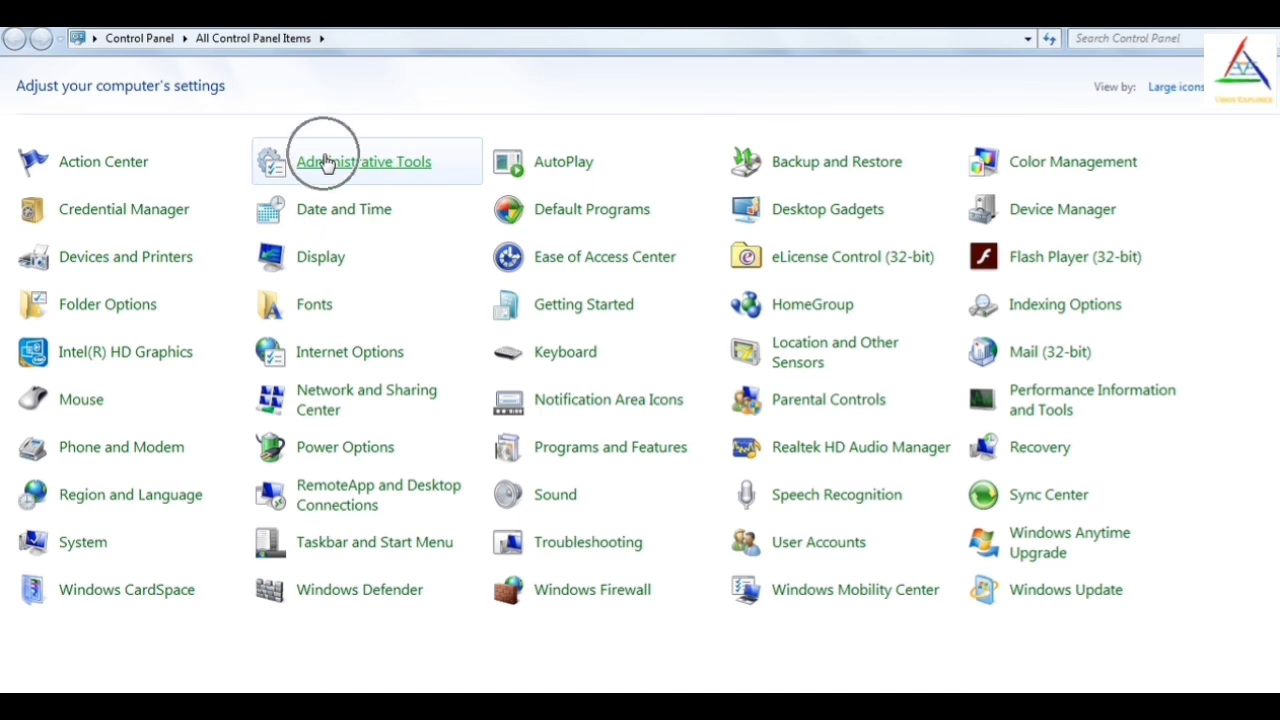
{"action": "key", "text": "ctrl"}
{"action": "key", "text": "ctrl"}
{"action": "key", "text": "ctrl"}
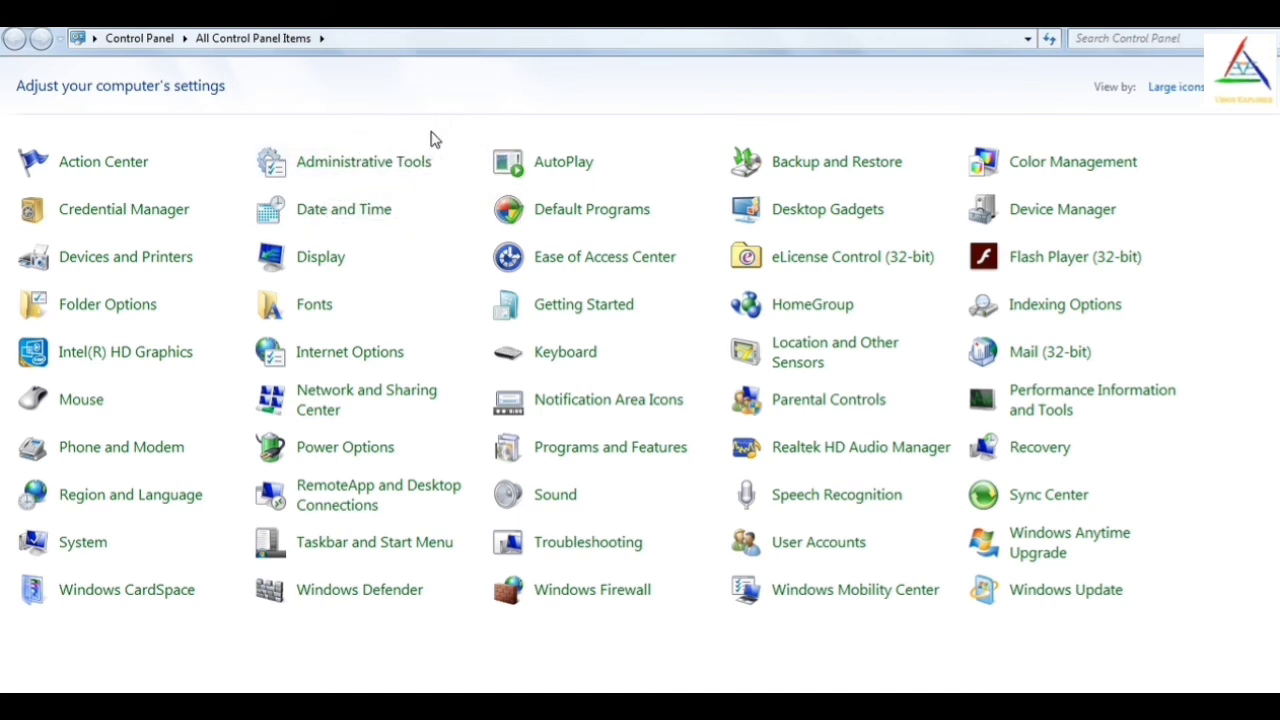